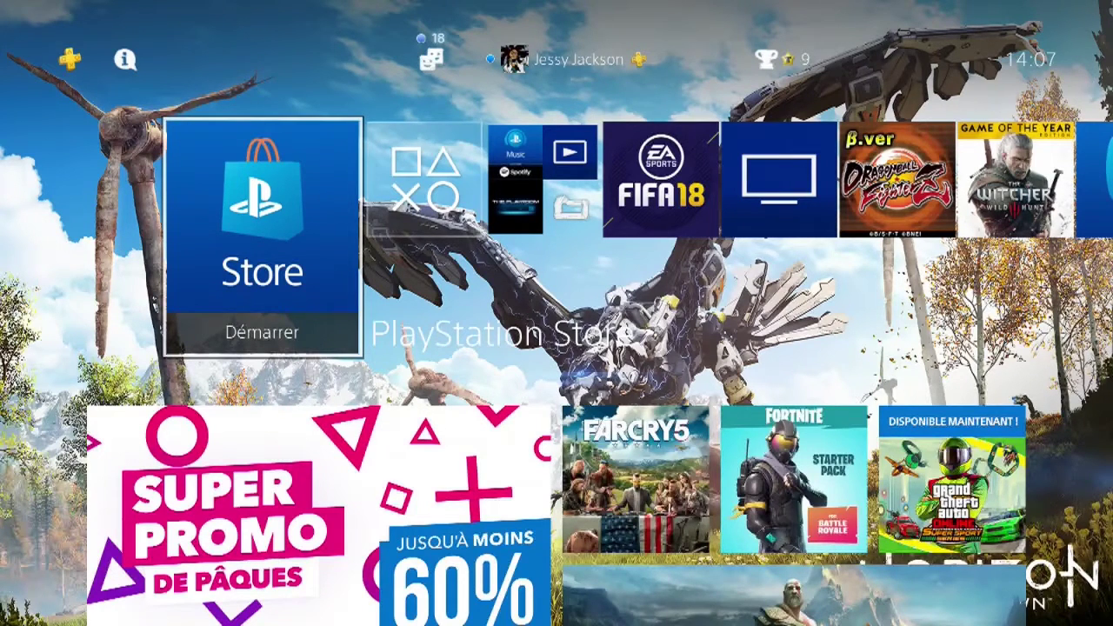
Open the console's Paramètres from the function area above the home screen content.
{"action": "key", "text": "Right"}
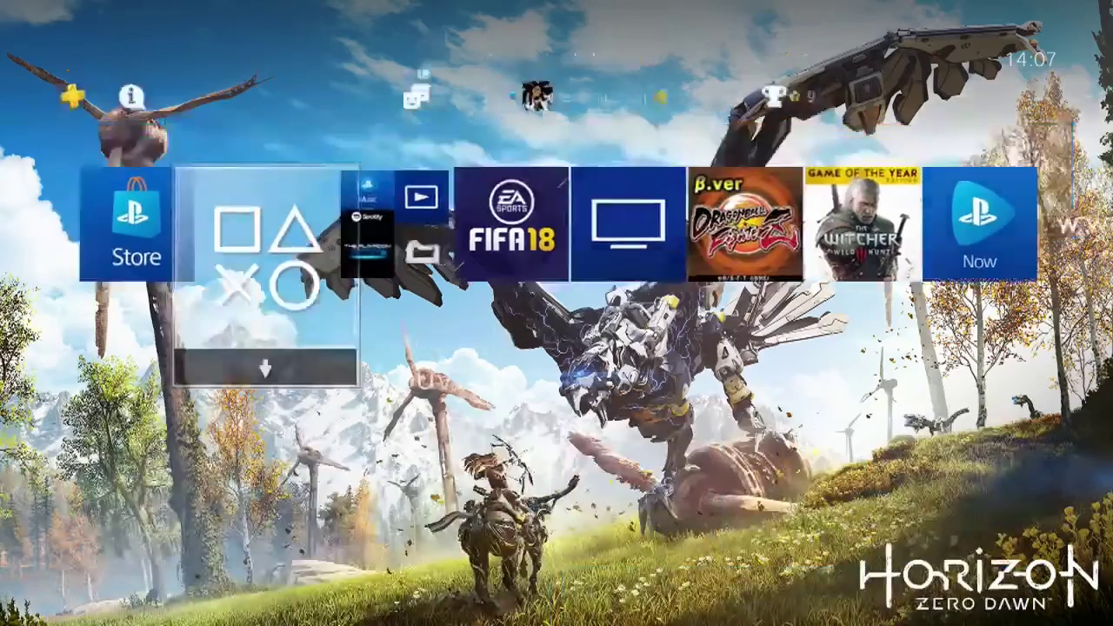
{"action": "key", "text": "Up"}
{"action": "key", "text": "Right"}
{"action": "key", "text": "Right"}
{"action": "key", "text": "Right"}
{"action": "key", "text": "Right"}
{"action": "key", "text": "Right"}
{"action": "key", "text": "Right"}
{"action": "key", "text": "Right"}
{"action": "key", "text": "Right"}
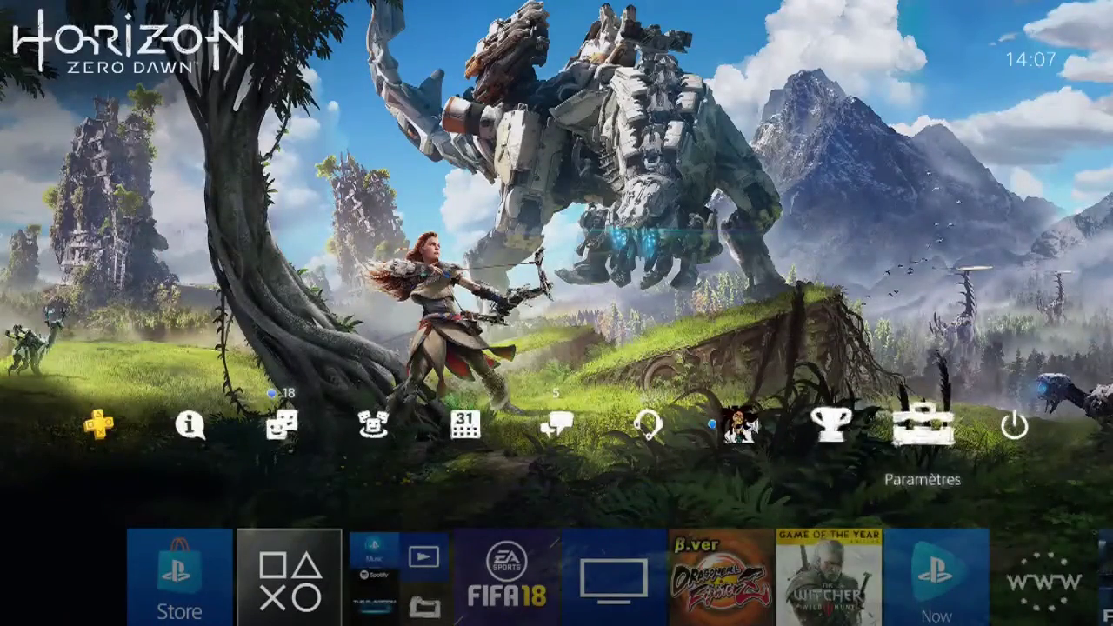
{"action": "key", "text": "Left"}
{"action": "key", "text": "Right"}
{"action": "key", "text": "Return"}
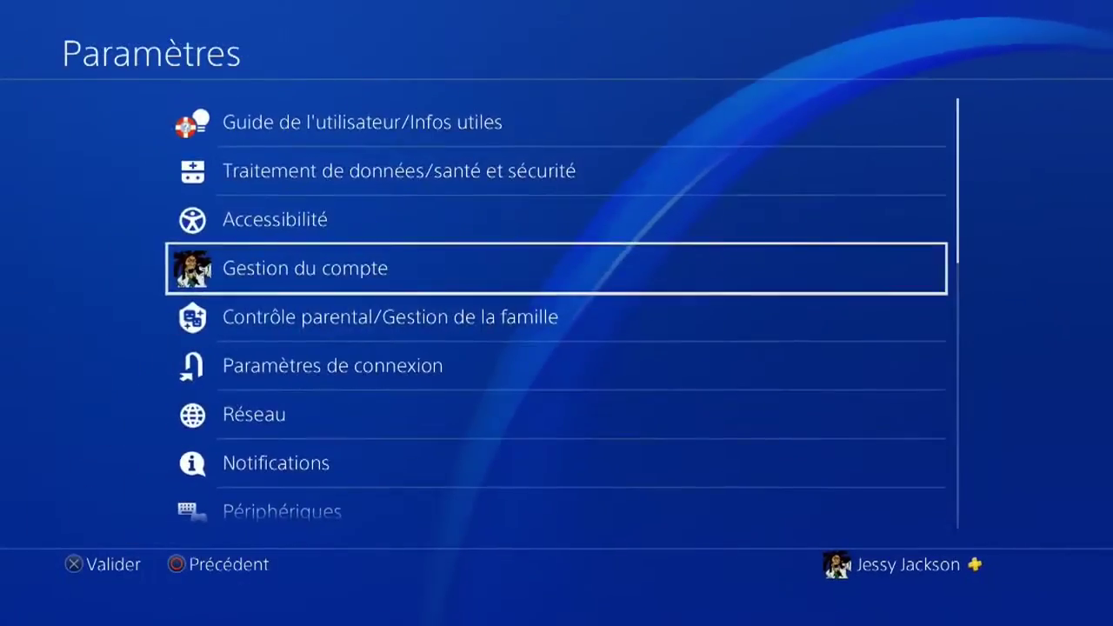
Look through the whole settings list for the category covering sharing and broadcasts.
{"action": "key", "text": "Down"}
{"action": "key", "text": "Down"}
{"action": "key", "text": "Down"}
{"action": "key", "text": "Down"}
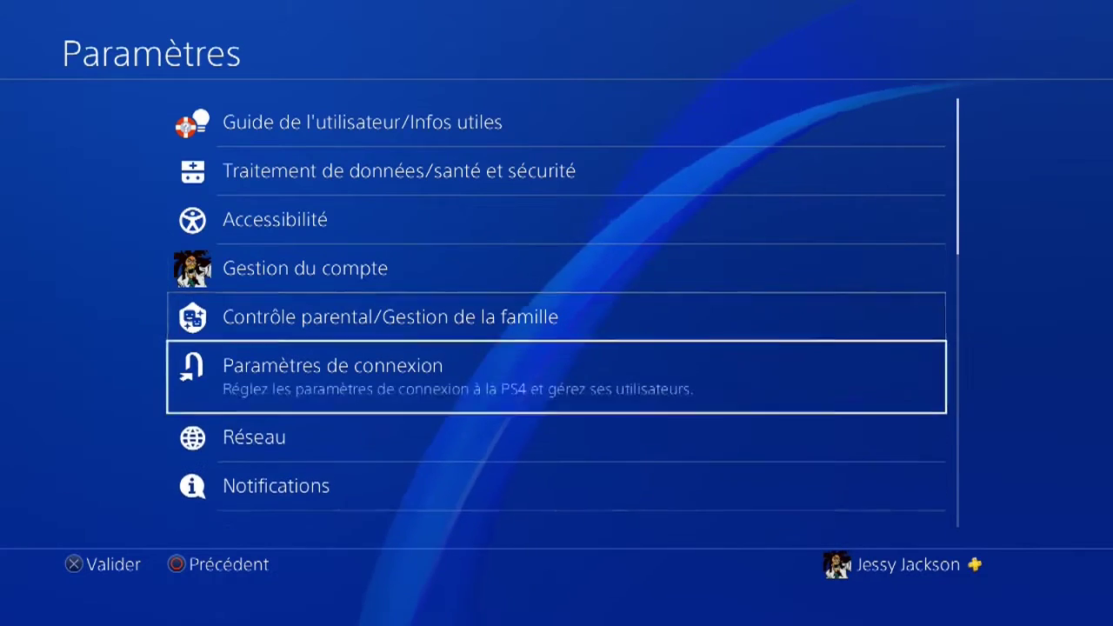
{"action": "key", "text": "Down"}
{"action": "key", "text": "Down"}
{"action": "key", "text": "Down"}
{"action": "key", "text": "Down"}
{"action": "key", "text": "Down"}
{"action": "key", "text": "Down"}
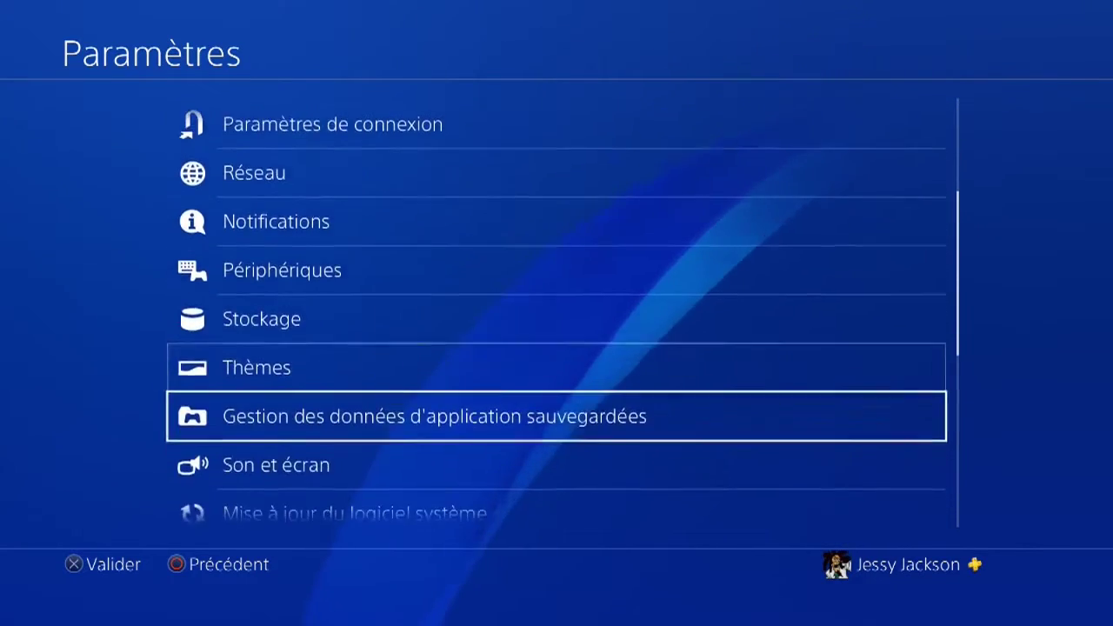
{"action": "key", "text": "Down"}
{"action": "key", "text": "Down"}
{"action": "key", "text": "Down"}
{"action": "key", "text": "Down"}
{"action": "key", "text": "Down"}
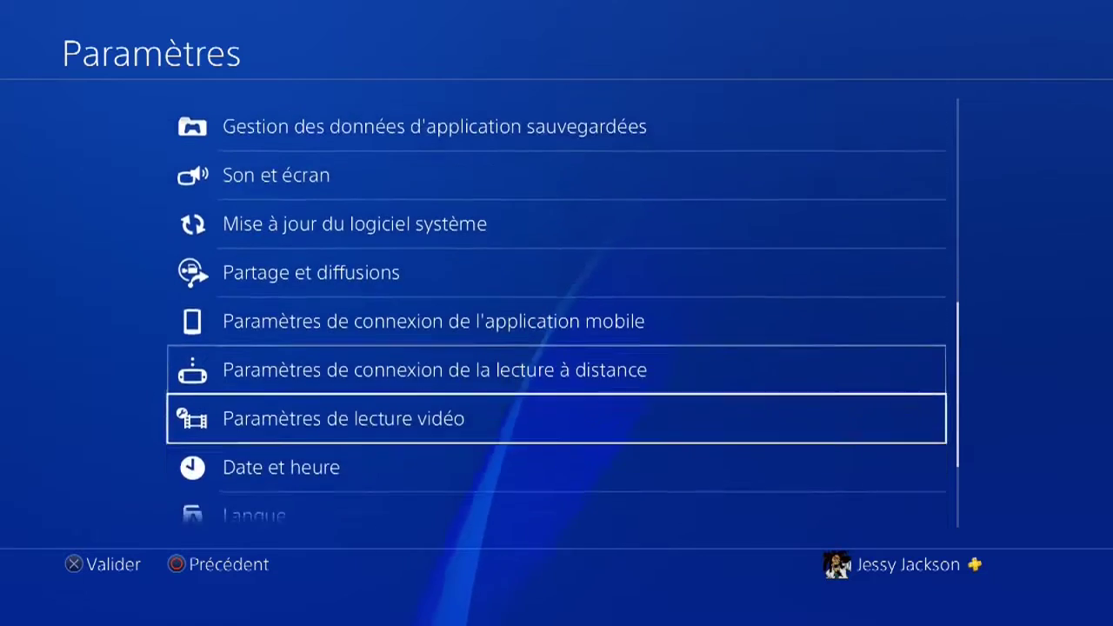
{"action": "key", "text": "Down"}
{"action": "key", "text": "Down"}
{"action": "key", "text": "Down"}
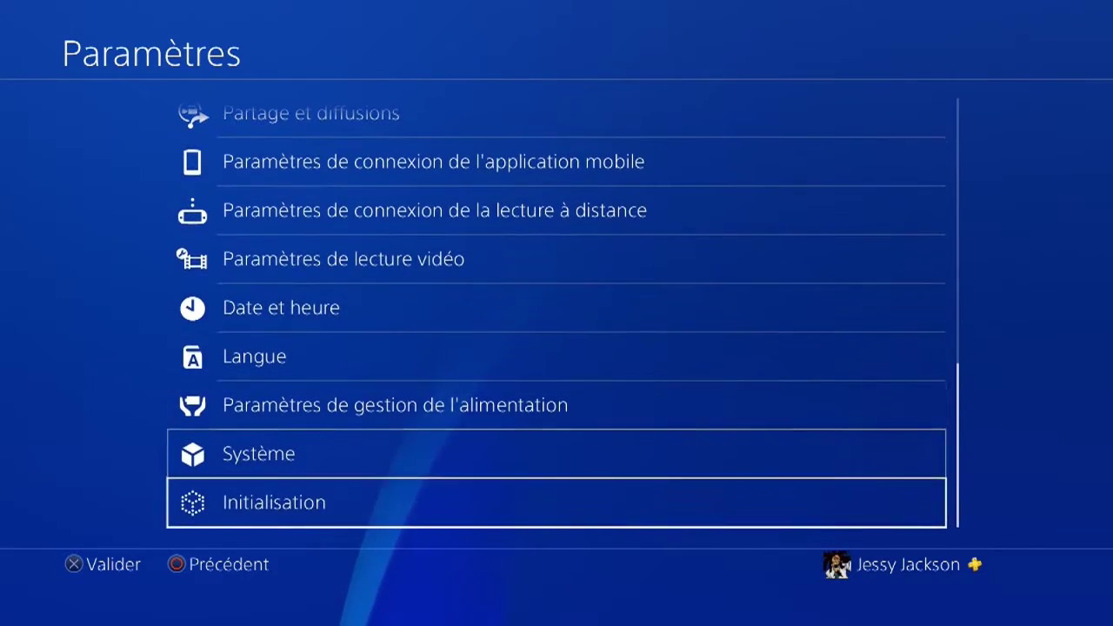
{"action": "key", "text": "Up"}
{"action": "key", "text": "Up"}
{"action": "key", "text": "Up"}
{"action": "key", "text": "Up"}
{"action": "key", "text": "Up"}
{"action": "key", "text": "Up"}
{"action": "key", "text": "Up"}
{"action": "key", "text": "Up"}
{"action": "key", "text": "Up"}
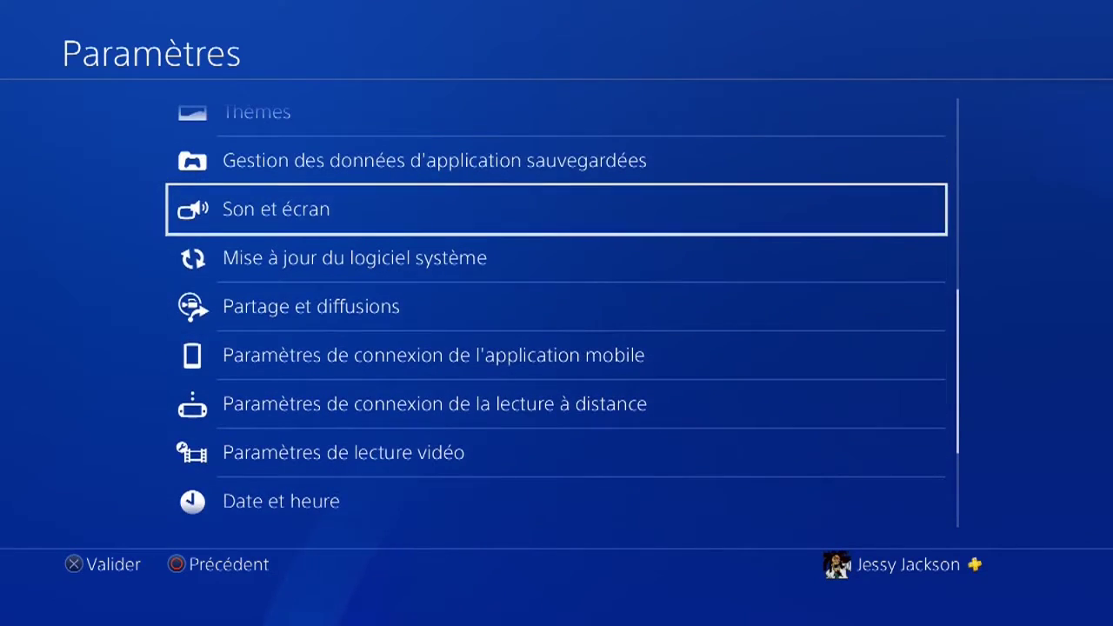
{"action": "key", "text": "Up"}
{"action": "key", "text": "Up"}
{"action": "key", "text": "Up"}
{"action": "key", "text": "Up"}
{"action": "key", "text": "Up"}
{"action": "key", "text": "Up"}
{"action": "key", "text": "Up"}
{"action": "key", "text": "Up"}
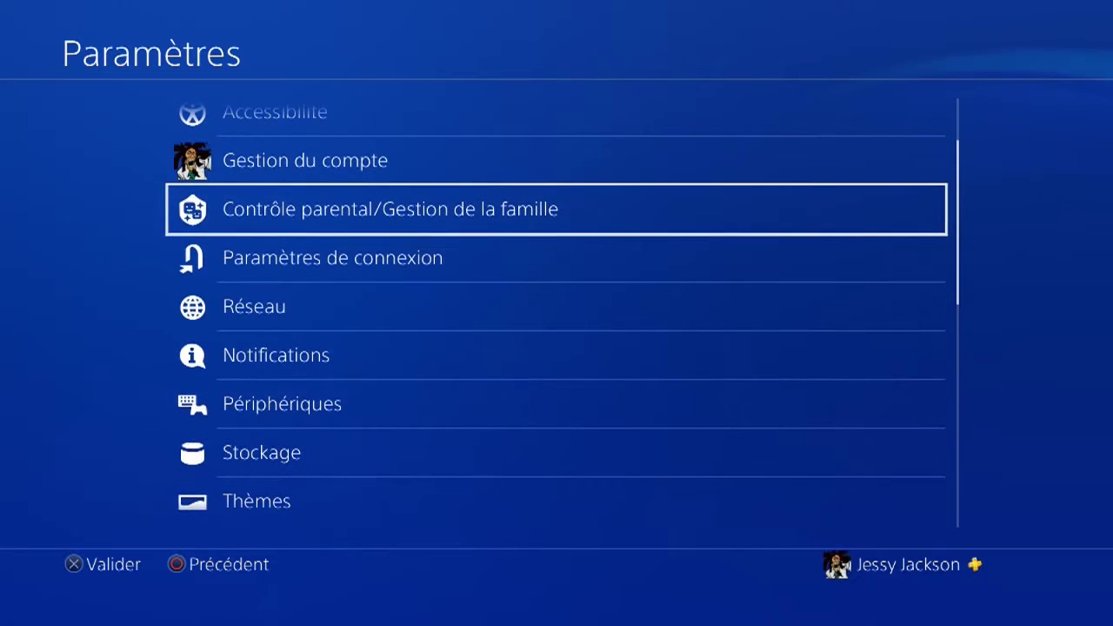
{"action": "key", "text": "Up"}
{"action": "key", "text": "Up"}
{"action": "key", "text": "Up"}
Open the Partage et diffusions settings.
{"action": "key", "text": "Down"}
{"action": "key", "text": "Down"}
{"action": "key", "text": "Down"}
{"action": "key", "text": "Down"}
{"action": "key", "text": "Down"}
{"action": "key", "text": "Down"}
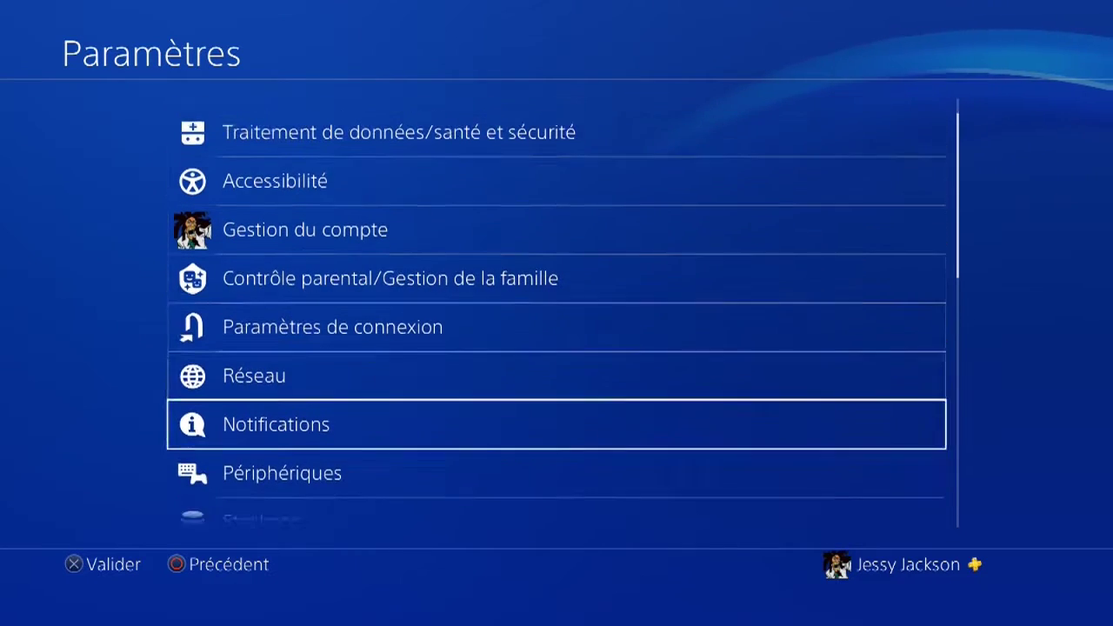
{"action": "key", "text": "Down"}
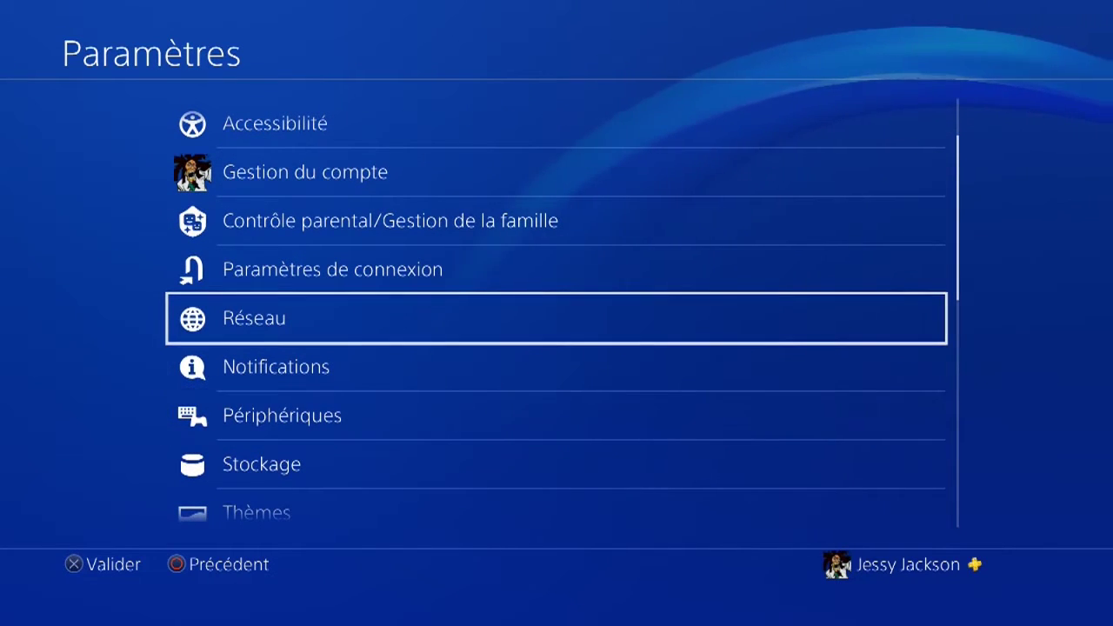
{"action": "key", "text": "Down"}
{"action": "key", "text": "Down"}
{"action": "key", "text": "Down"}
{"action": "key", "text": "Down"}
{"action": "key", "text": "Down"}
{"action": "key", "text": "Down"}
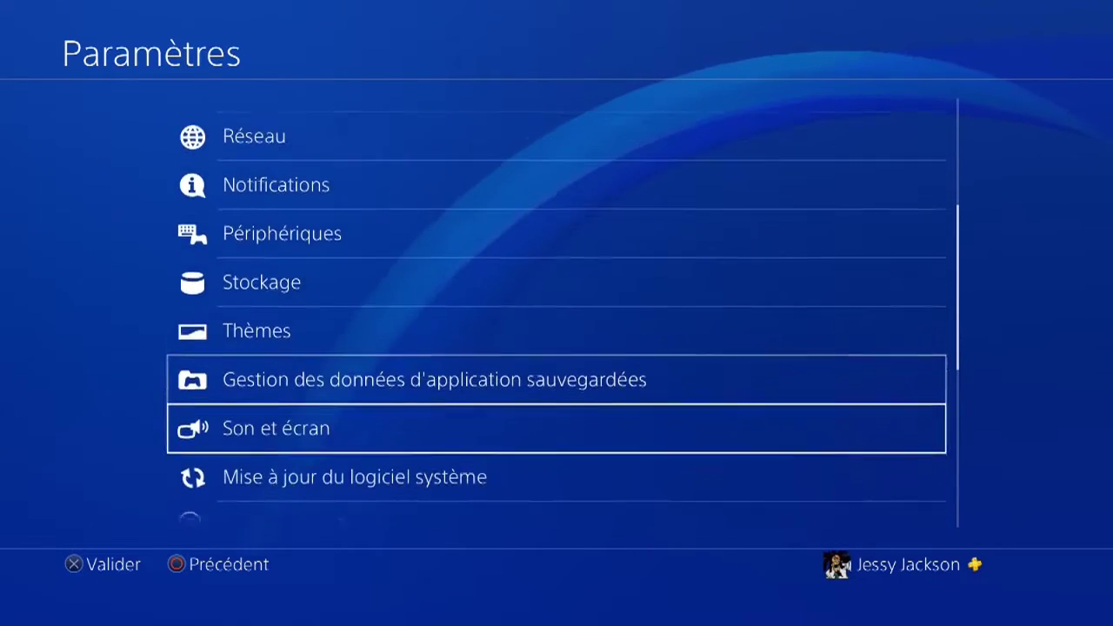
{"action": "key", "text": "Down"}
{"action": "key", "text": "Down"}
{"action": "key", "text": "Down"}
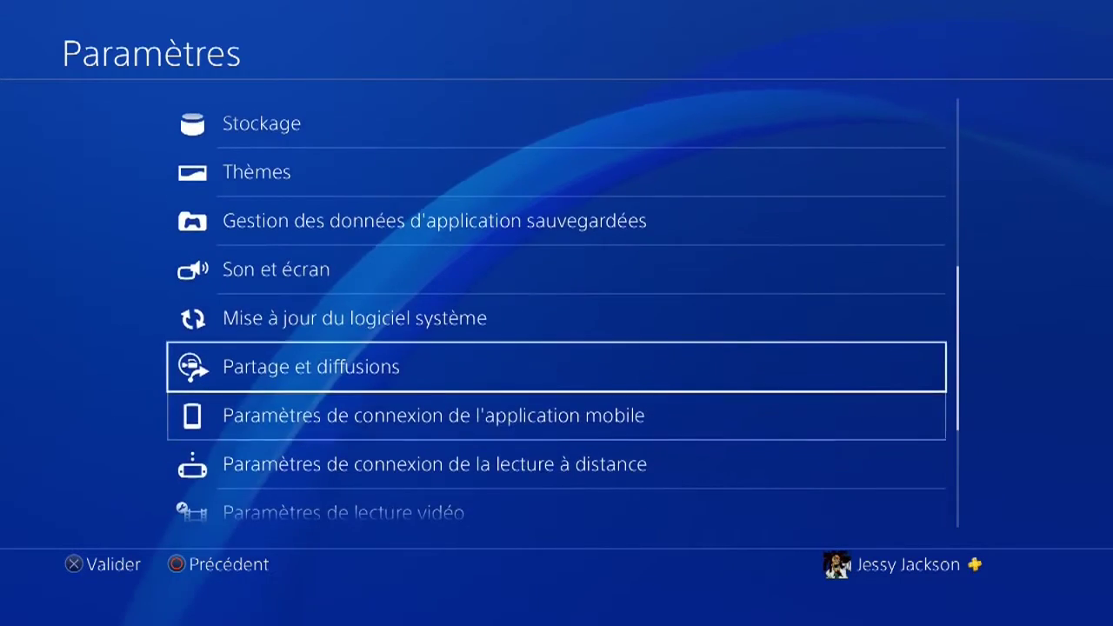
{"action": "key", "text": "Return"}
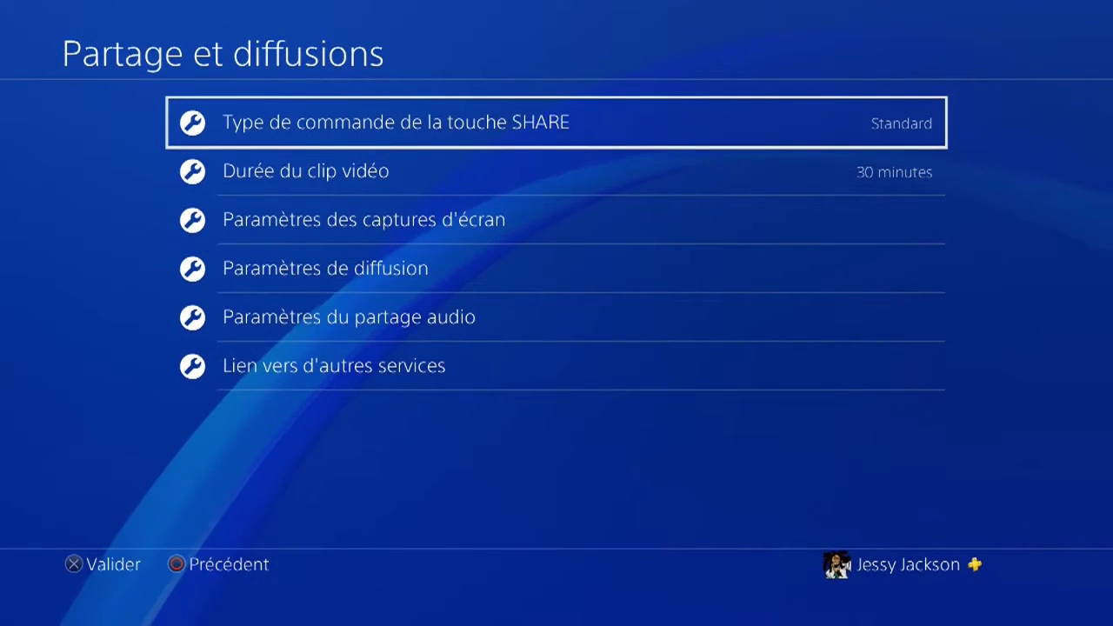
Set the Durée du clip vidéo to 30 minutes.
{"action": "key", "text": "Down"}
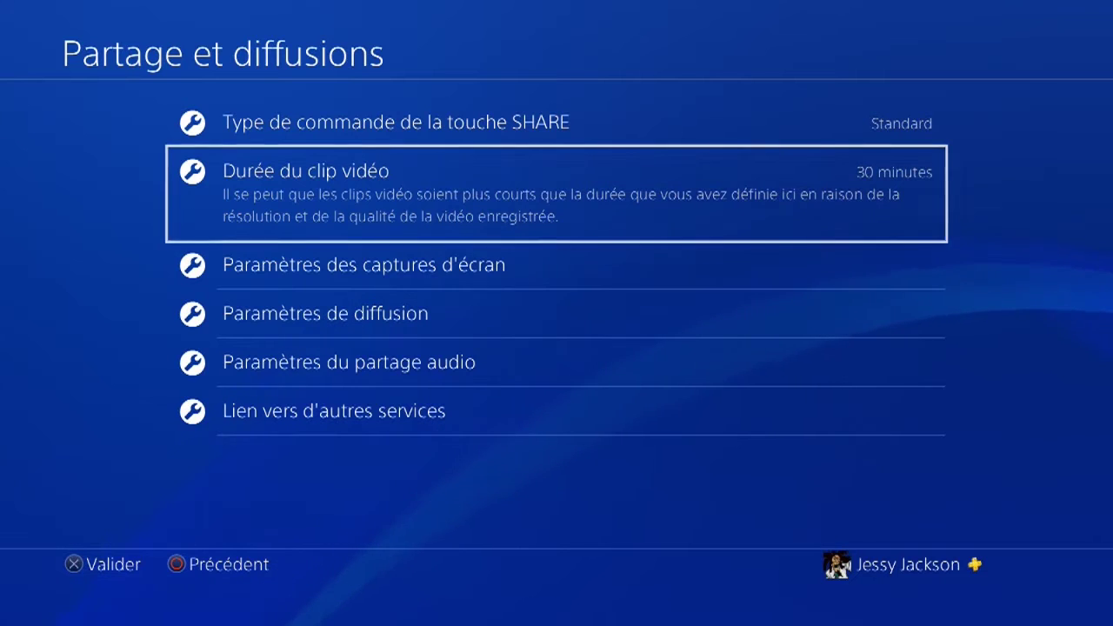
{"action": "key", "text": "Return"}
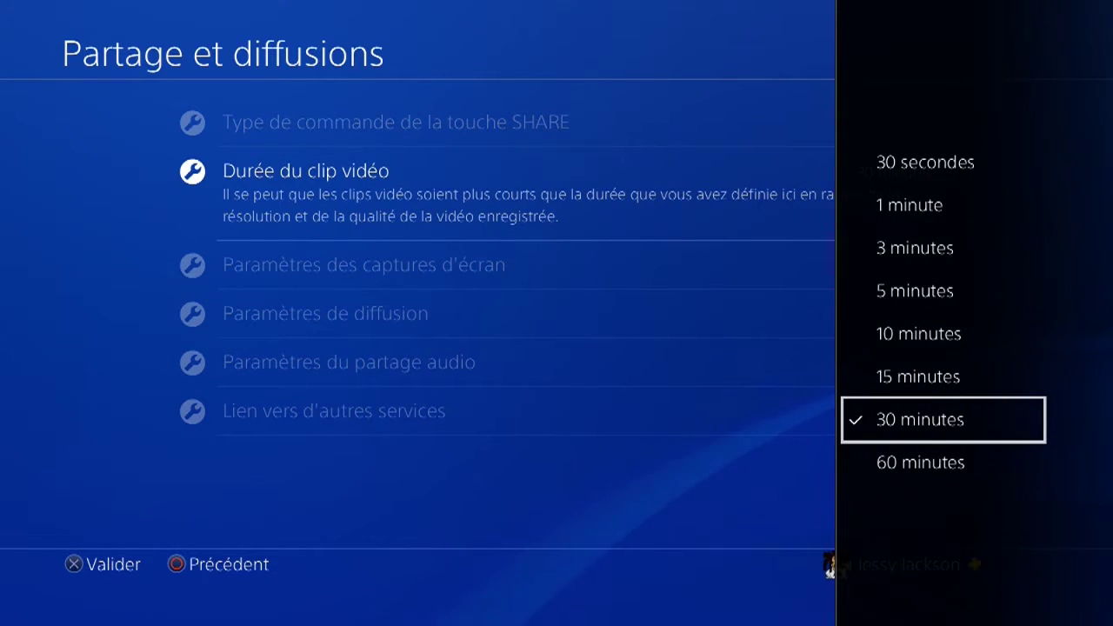
{"action": "key", "text": "Return"}
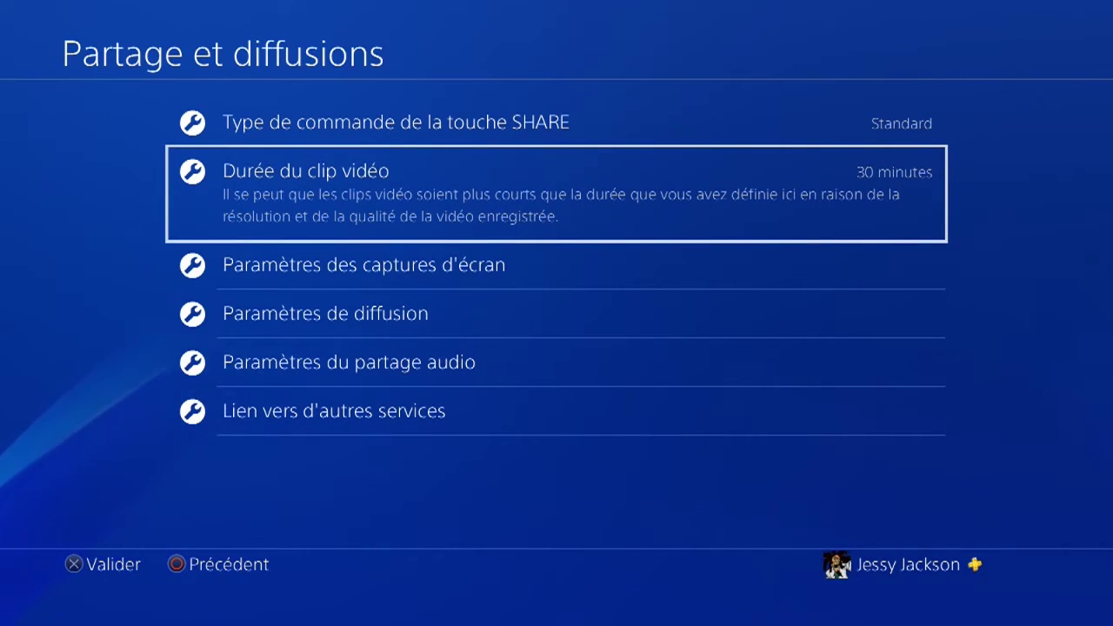
Open Lien vers d'autres services within the sharing and broadcast settings.
{"action": "key", "text": "Down"}
{"action": "key", "text": "Down"}
{"action": "key", "text": "Down"}
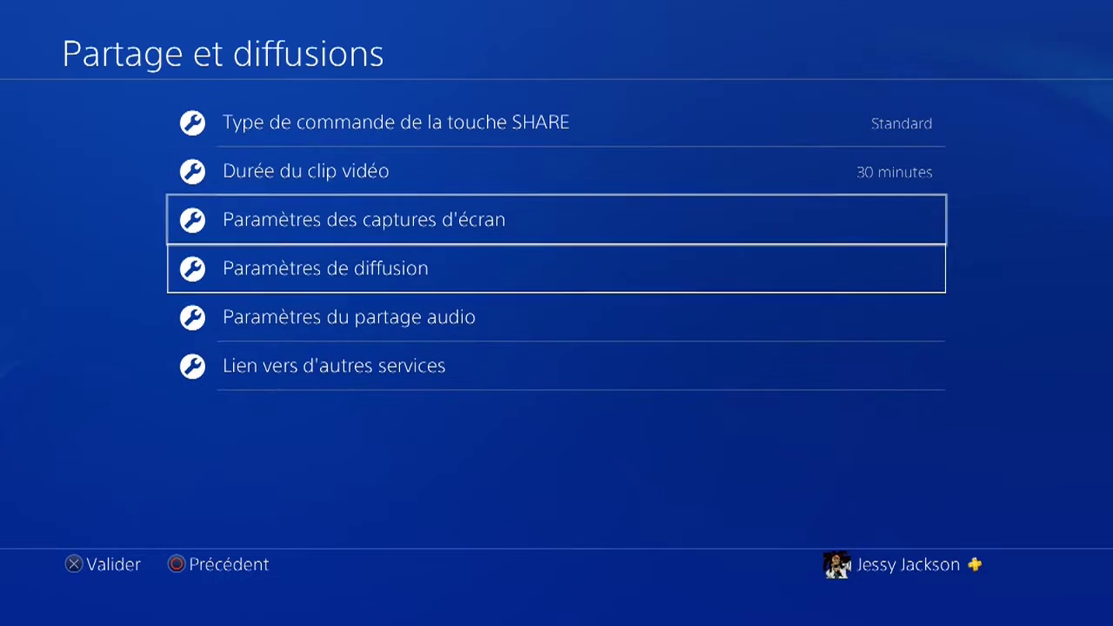
{"action": "key", "text": "Down"}
{"action": "key", "text": "Return"}
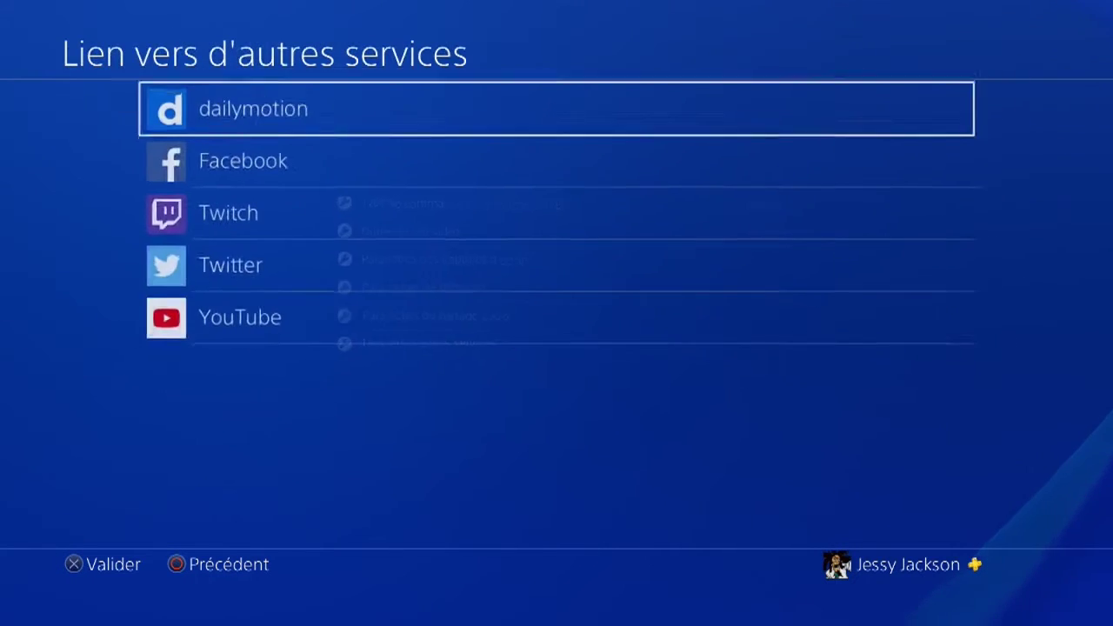
Examine the services that can be linked to the console, especially Twitch, Twitter and YouTube.
{"action": "key", "text": "Down"}
{"action": "key", "text": "Down"}
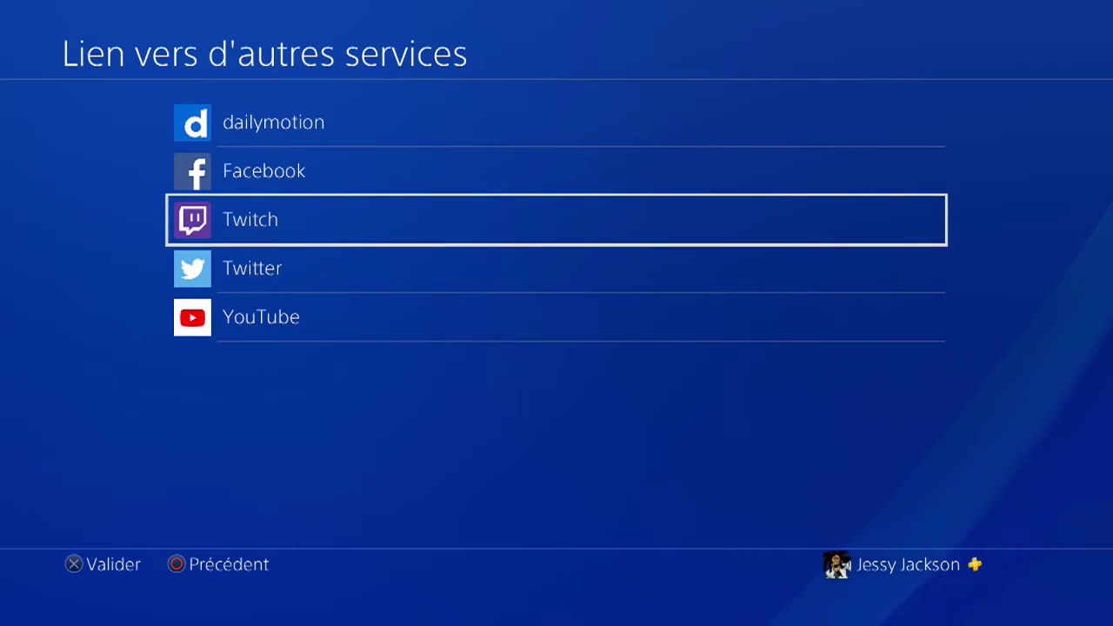
{"action": "key", "text": "Down"}
{"action": "key", "text": "Down"}
{"action": "key", "text": "Up"}
{"action": "key", "text": "Down"}
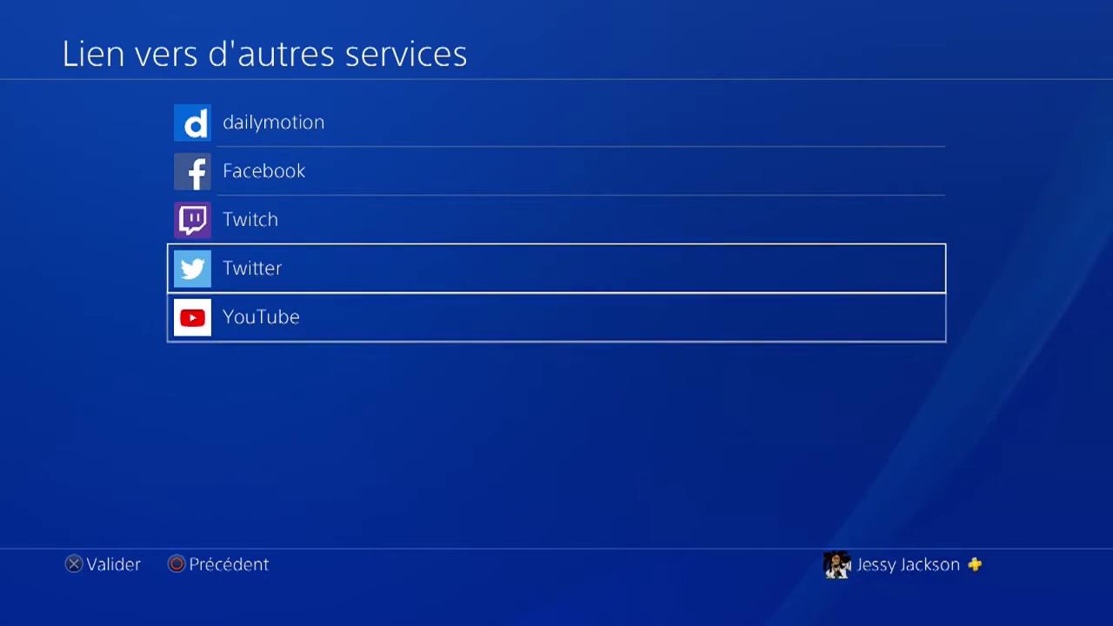
{"action": "key", "text": "Up"}
{"action": "key", "text": "Down"}
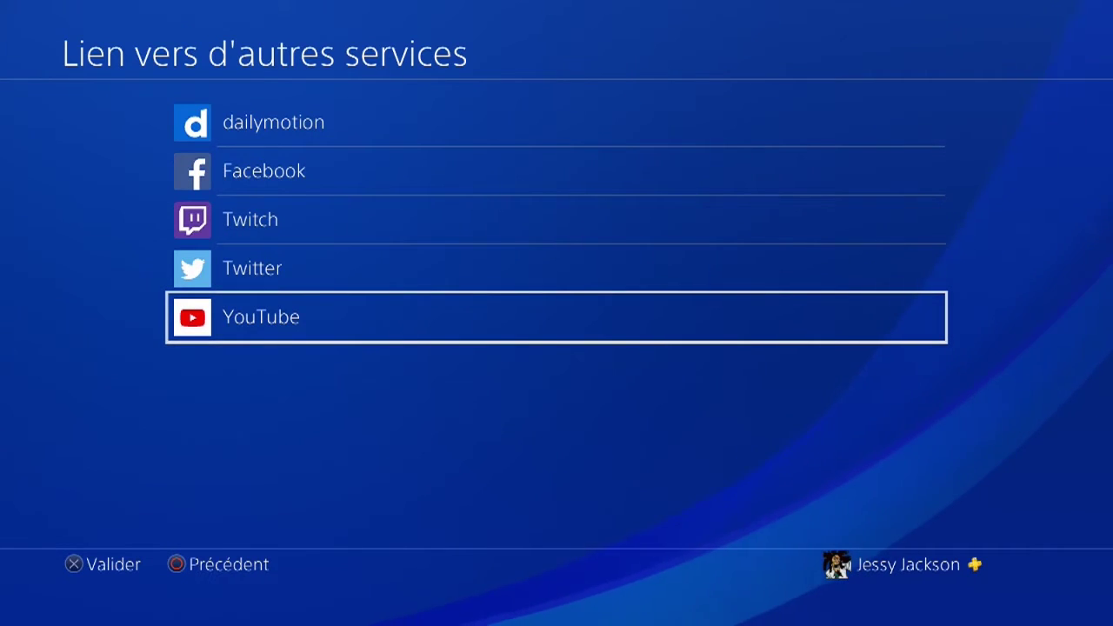
Leave the linked services and the settings to return to the home screen.
{"action": "key", "text": "Escape"}
{"action": "key", "text": "Escape"}
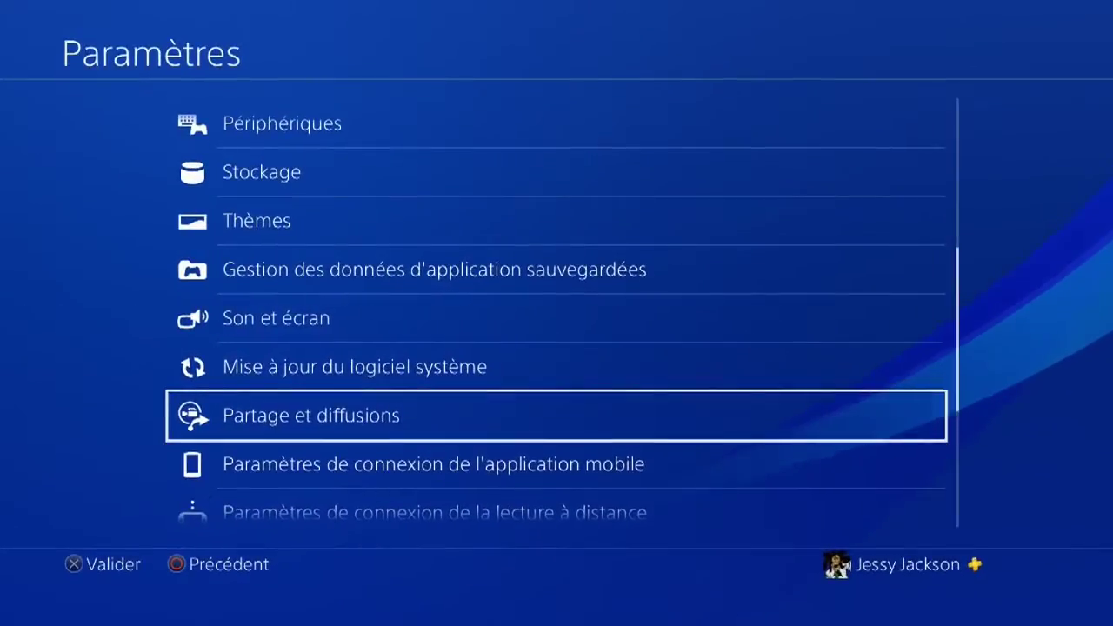
{"action": "key", "text": "Escape"}
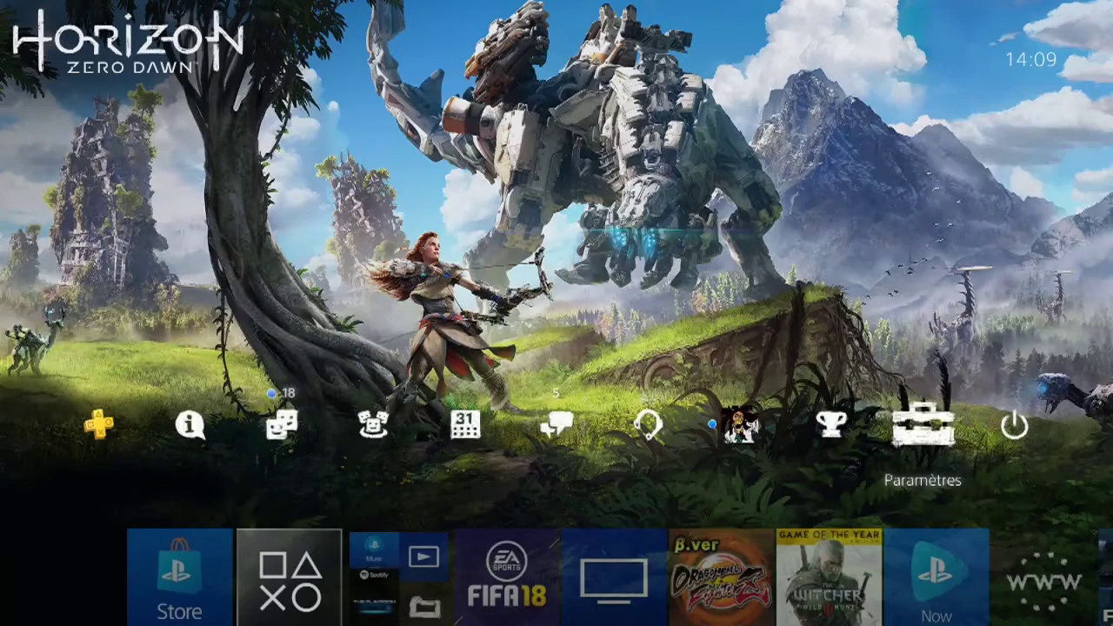
Launch Galerie des captures from the Videos folder on the home screen.
{"action": "key", "text": "Down"}
{"action": "key", "text": "Right"}
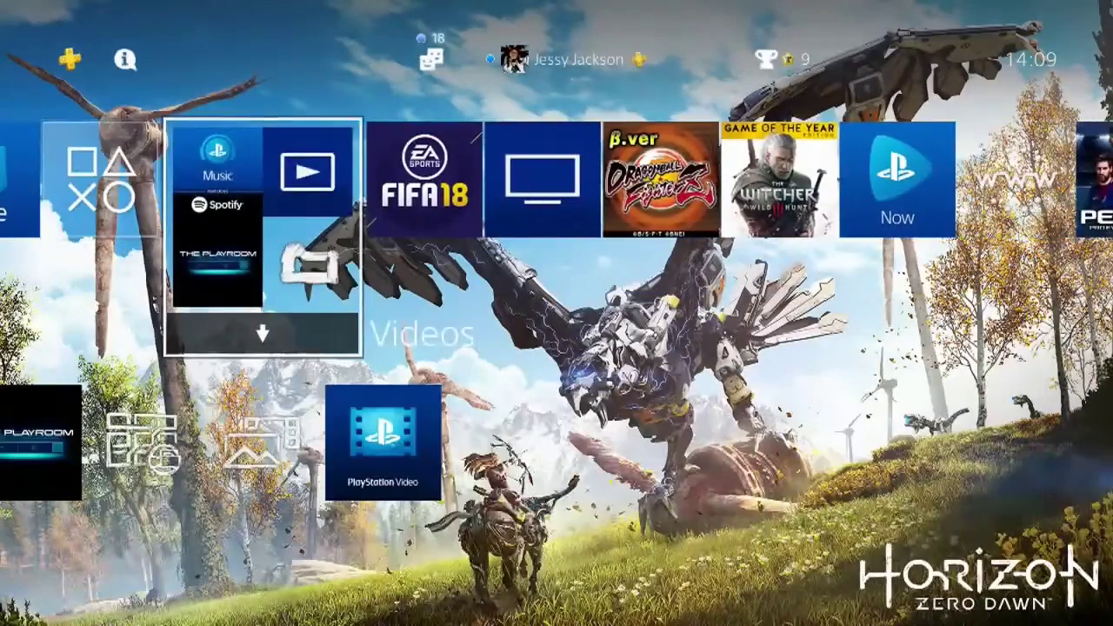
{"action": "key", "text": "Left"}
{"action": "key", "text": "Right"}
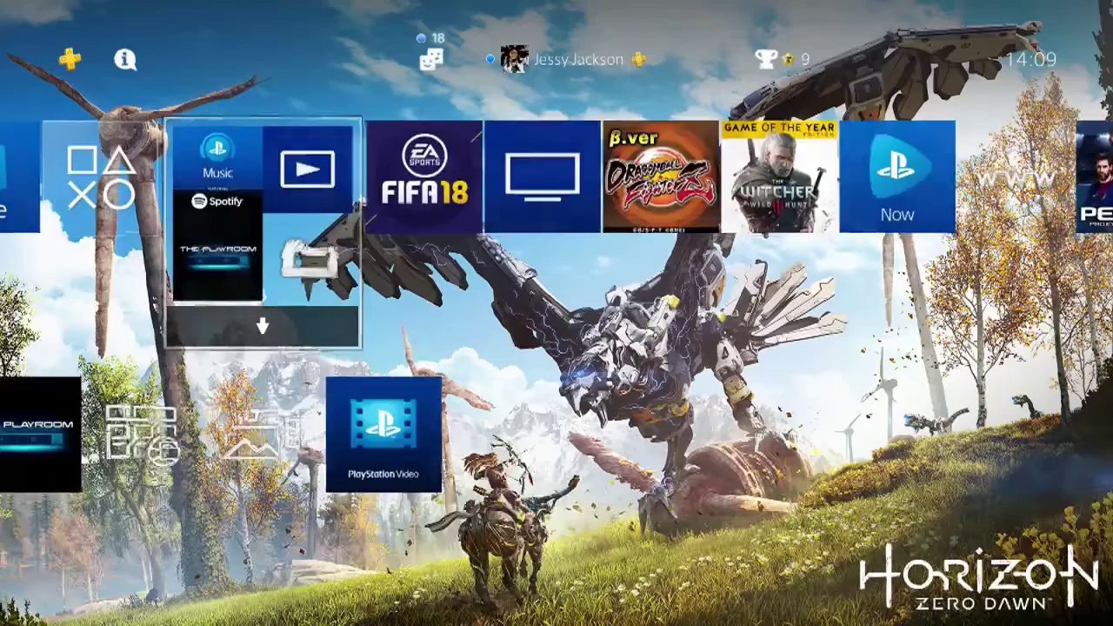
{"action": "key", "text": "Down"}
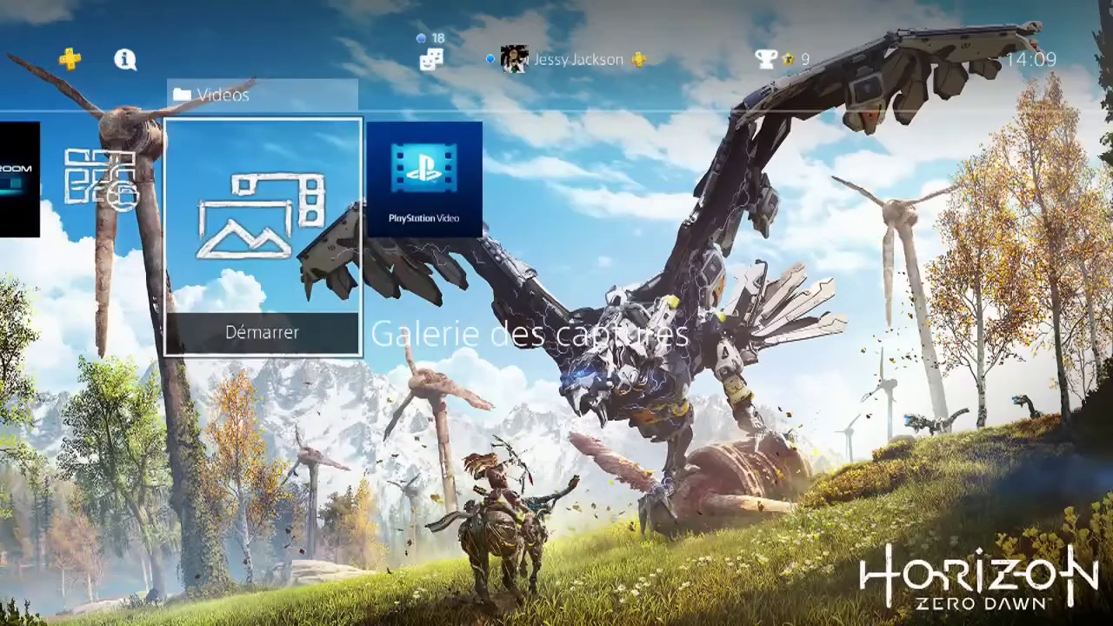
{"action": "key", "text": "Return"}
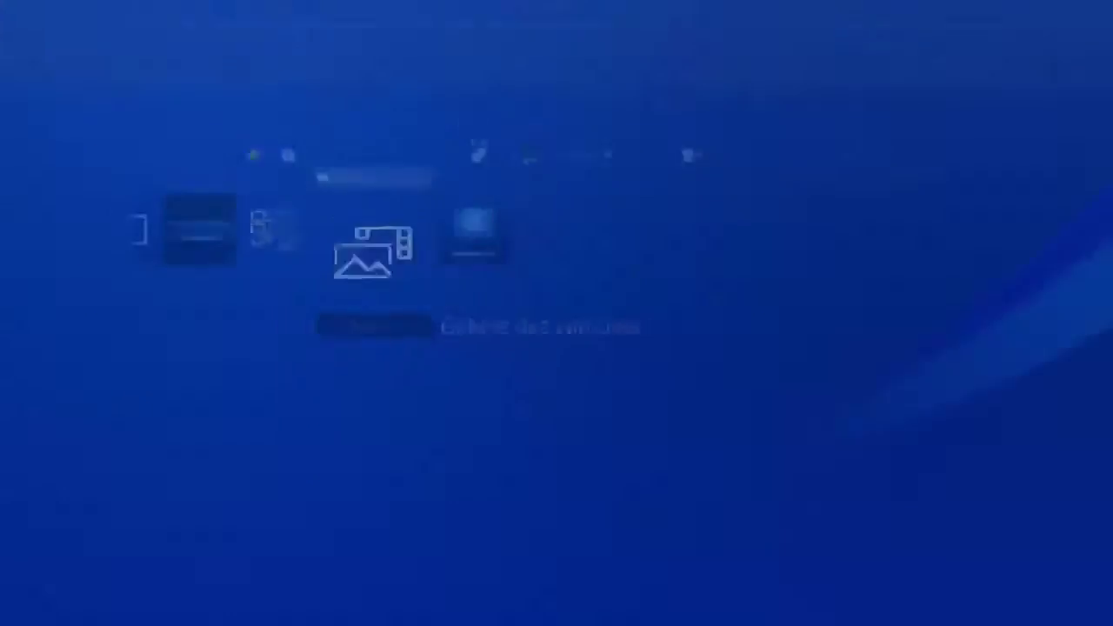
Open the FIFA 18 folder in the capture gallery.
{"action": "key", "text": "Down"}
{"action": "key", "text": "Down"}
{"action": "key", "text": "Up"}
{"action": "key", "text": "Up"}
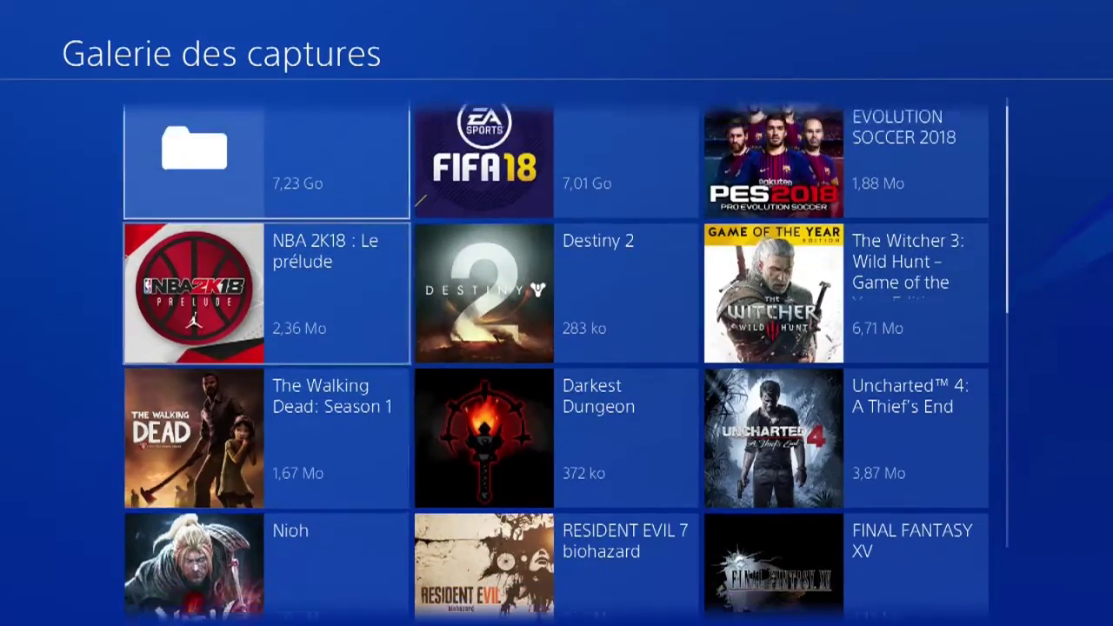
{"action": "key", "text": "Right"}
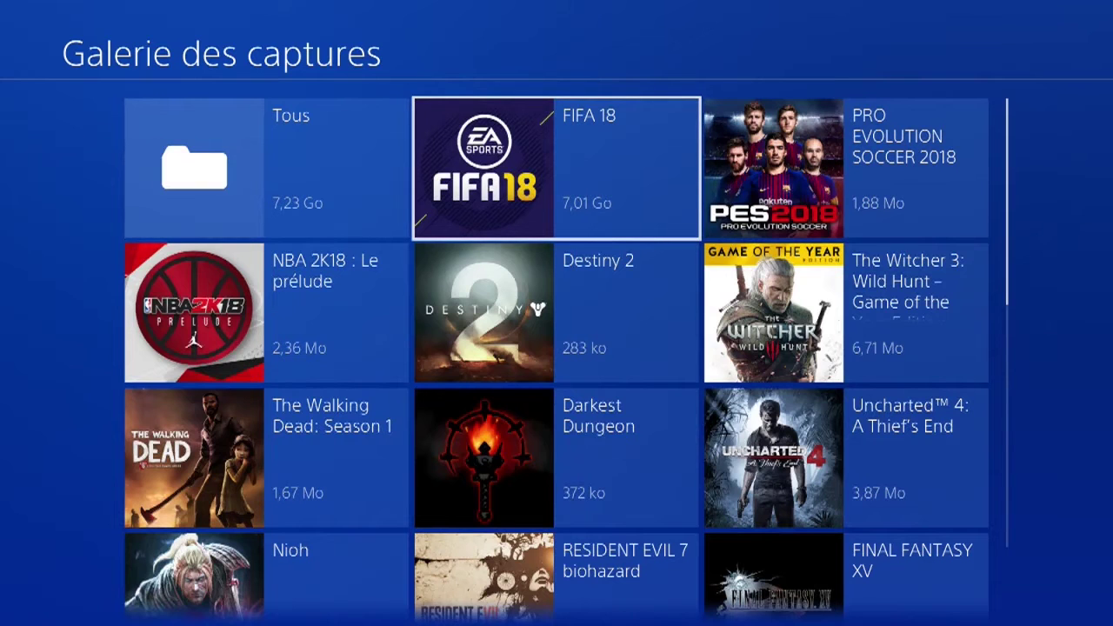
{"action": "key", "text": "Return"}
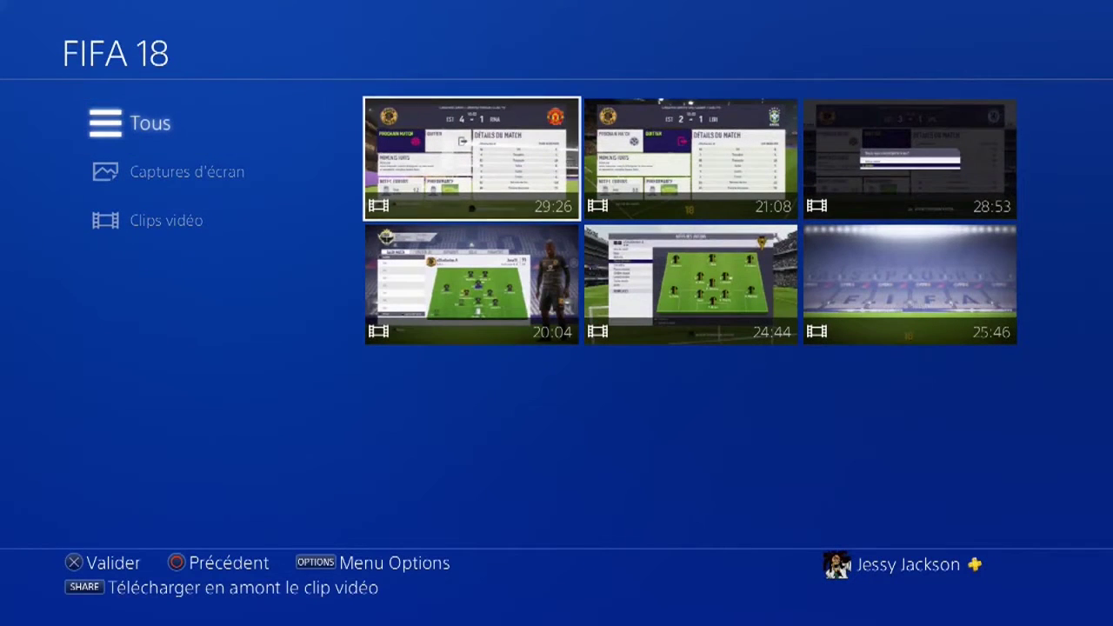
Examine the first saved FIFA 18 video clips and their durations.
{"action": "key", "text": "Down"}
{"action": "key", "text": "Up"}
{"action": "key", "text": "Right"}
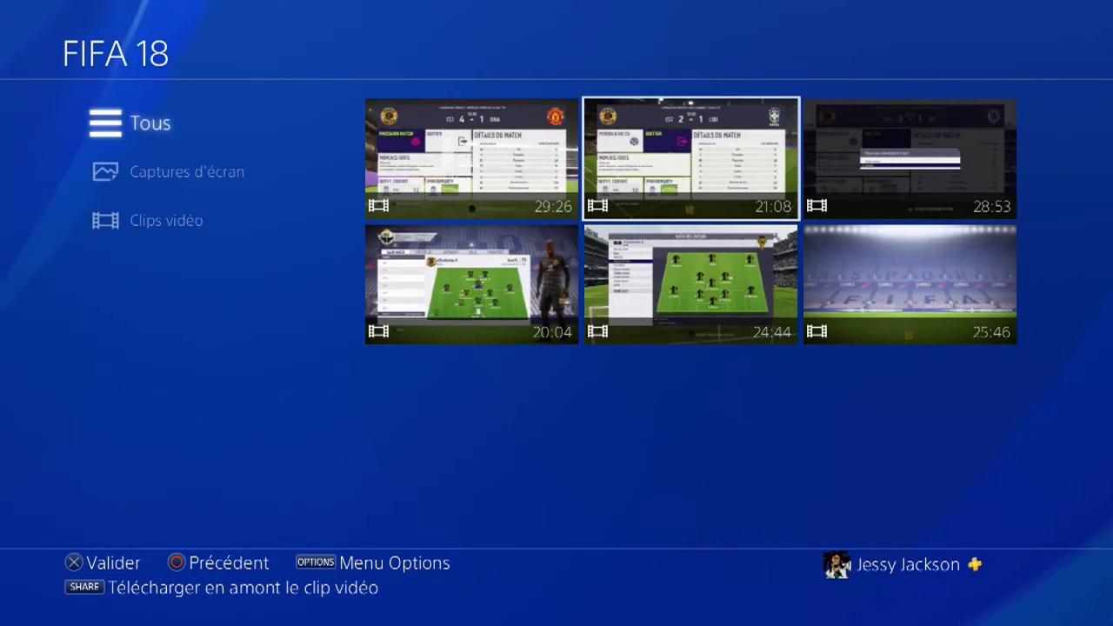
{"action": "key", "text": "Left"}
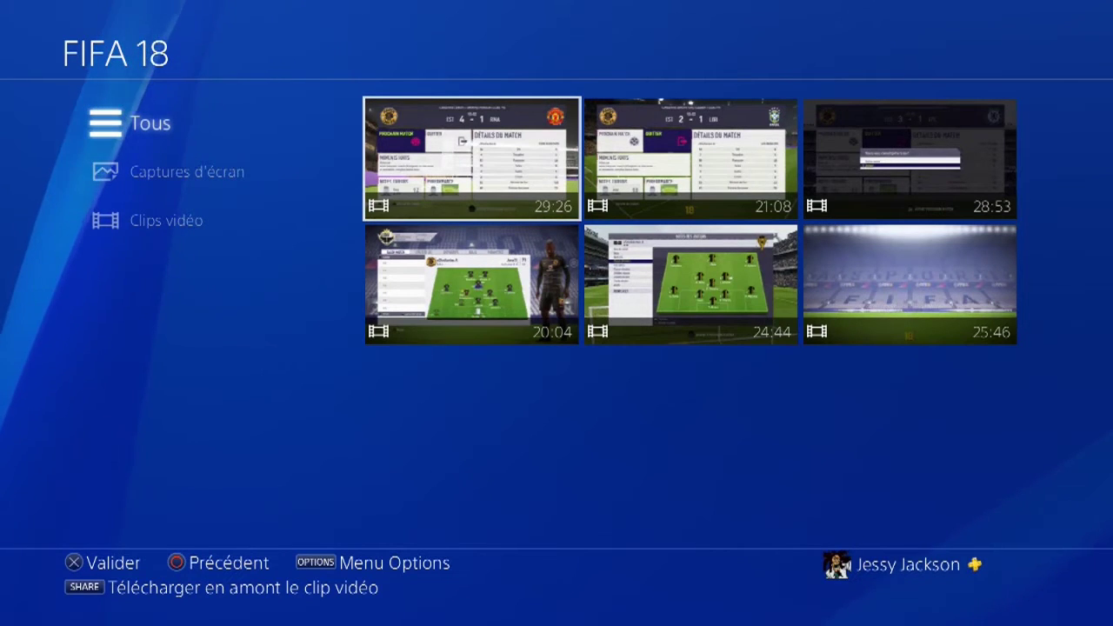
{"action": "key", "text": "Right"}
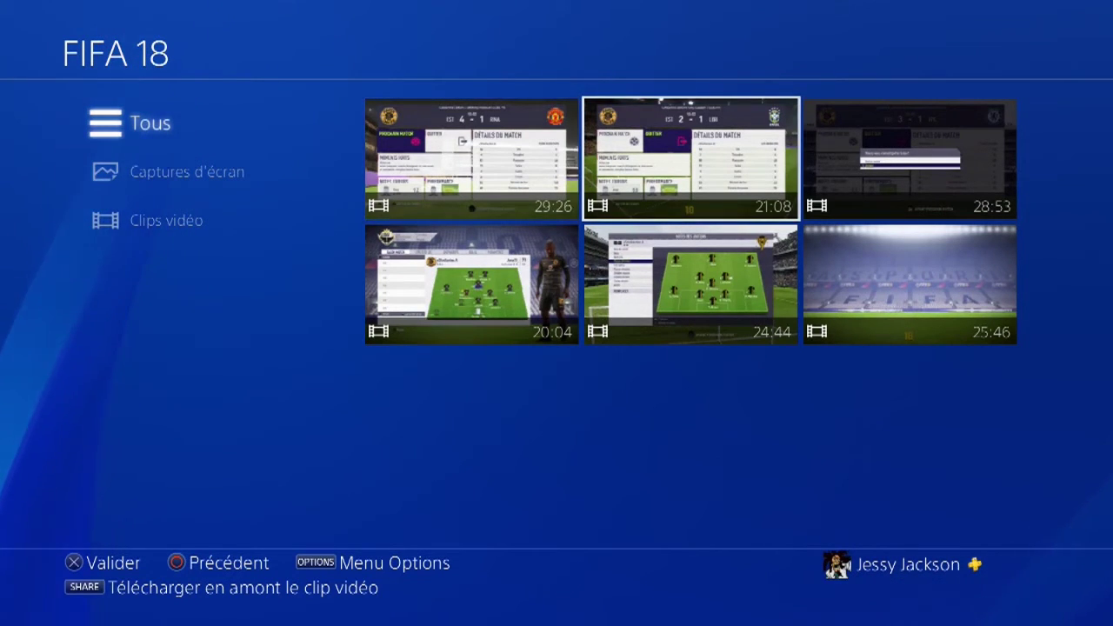
{"action": "key", "text": "Left"}
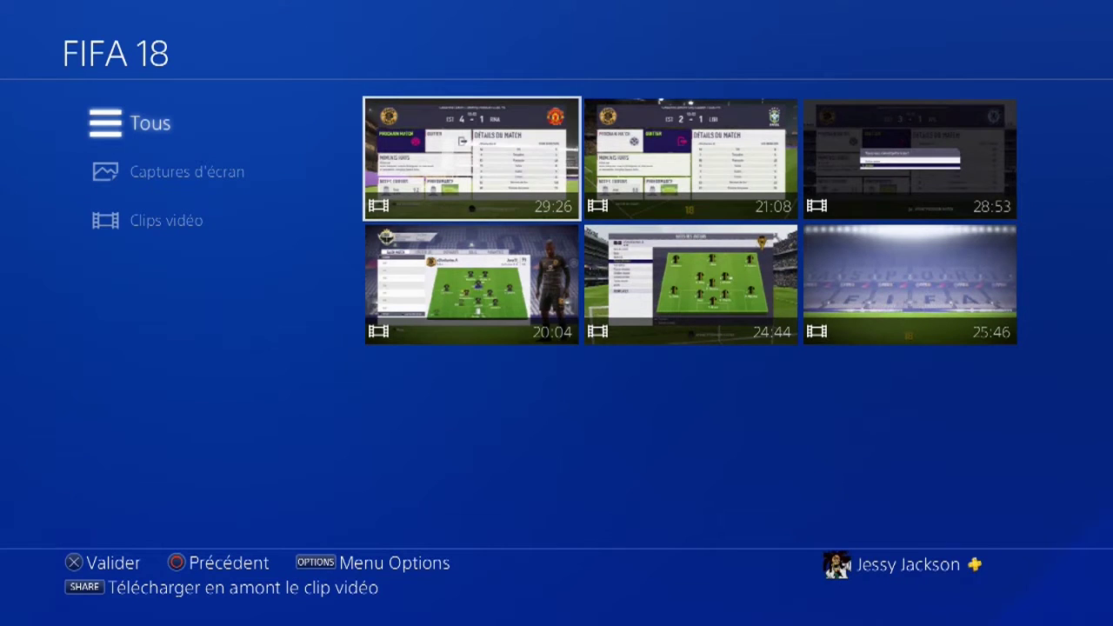
Open the 29:26 FIFA 18 clip for trimming (Rogner) and set the timeline intervals to 1 second.
{"action": "key", "text": "Menu"}
{"action": "key", "text": "Down"}
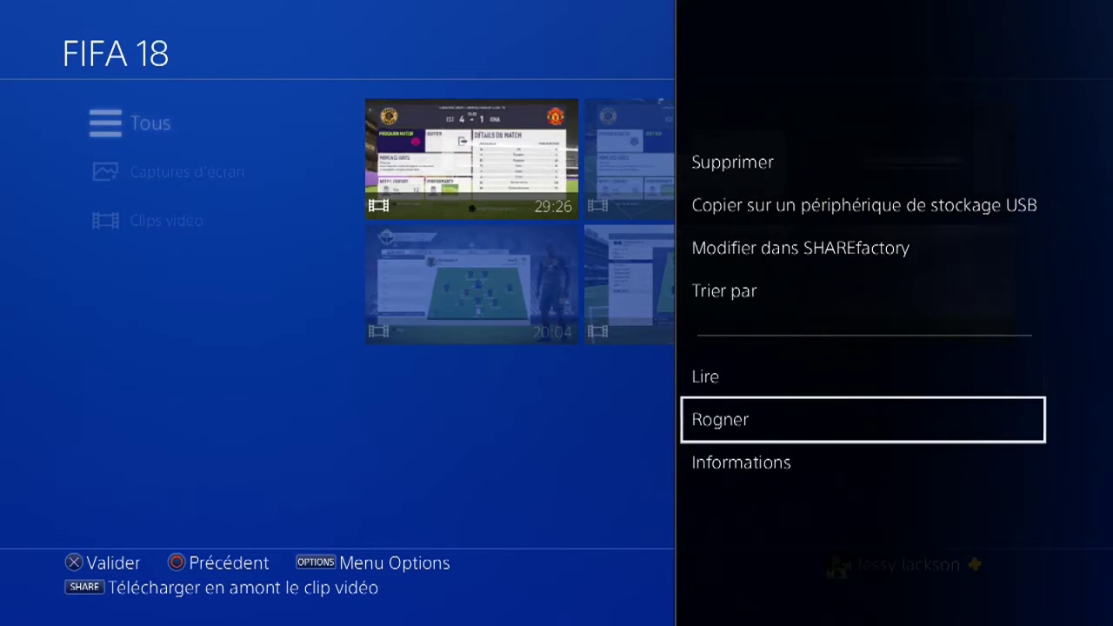
{"action": "key", "text": "Return"}
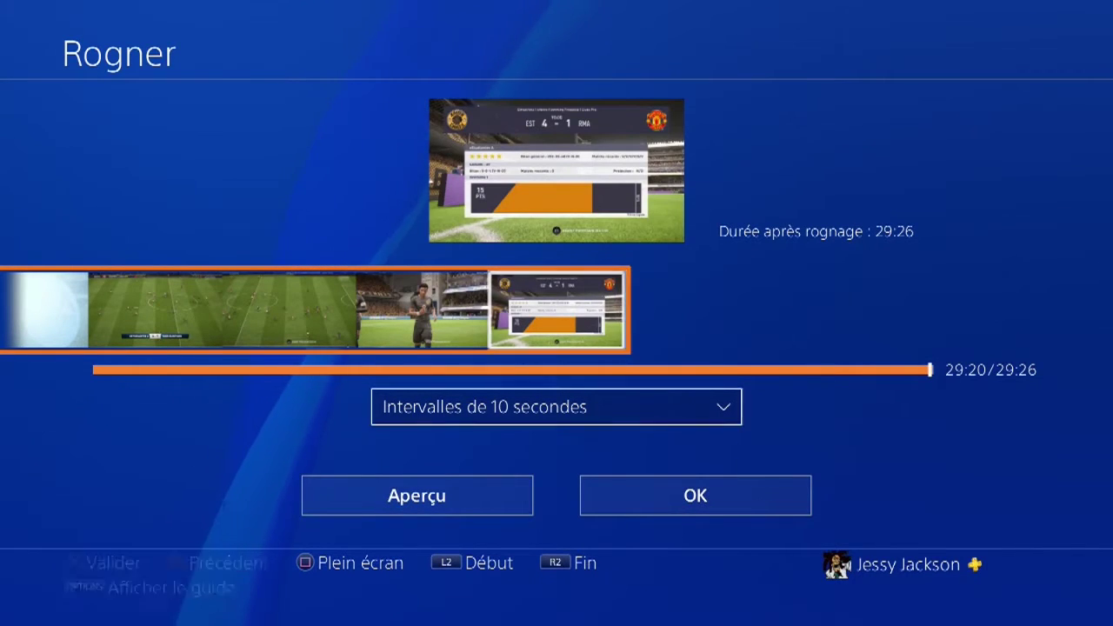
{"action": "key", "text": "Return"}
{"action": "key", "text": "Up"}
{"action": "key", "text": "Up"}
{"action": "key", "text": "Return"}
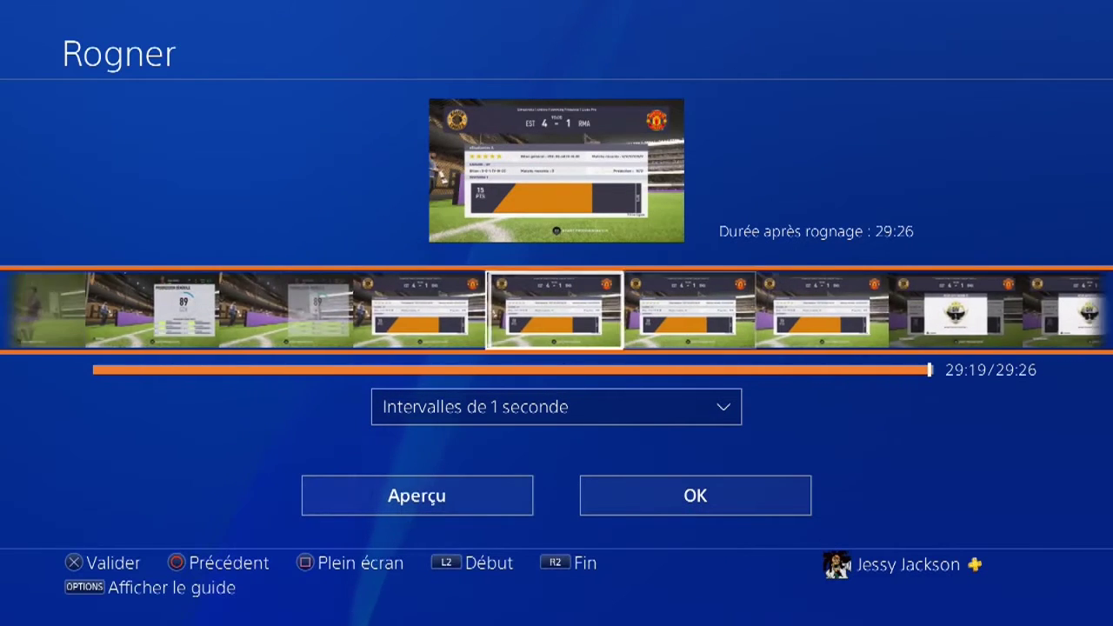
Set the trim start point at 29:24 so that only the final two seconds of the clip are kept.
{"action": "key", "text": "Left"}
{"action": "key", "text": "Left"}
{"action": "key", "text": "Right"}
{"action": "key", "text": "Right"}
{"action": "key", "text": "Right"}
{"action": "key", "text": "Right"}
{"action": "key", "text": "Right"}
{"action": "key", "text": "Right"}
{"action": "key", "text": "Right"}
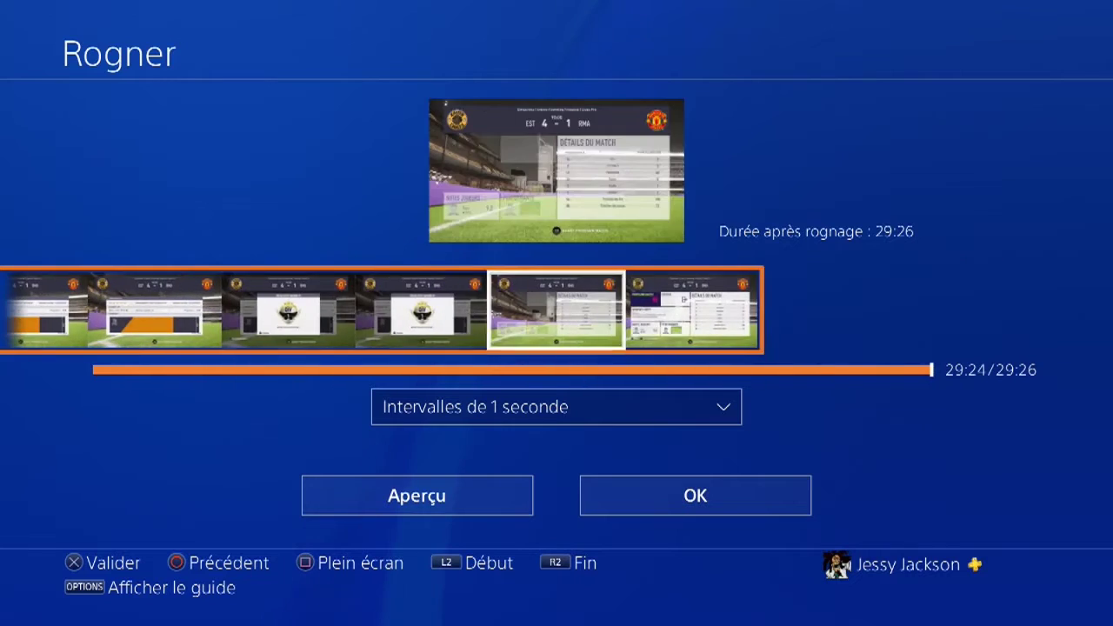
{"action": "key", "text": "Left"}
{"action": "key", "text": "Right"}
{"action": "key", "text": "Left"}
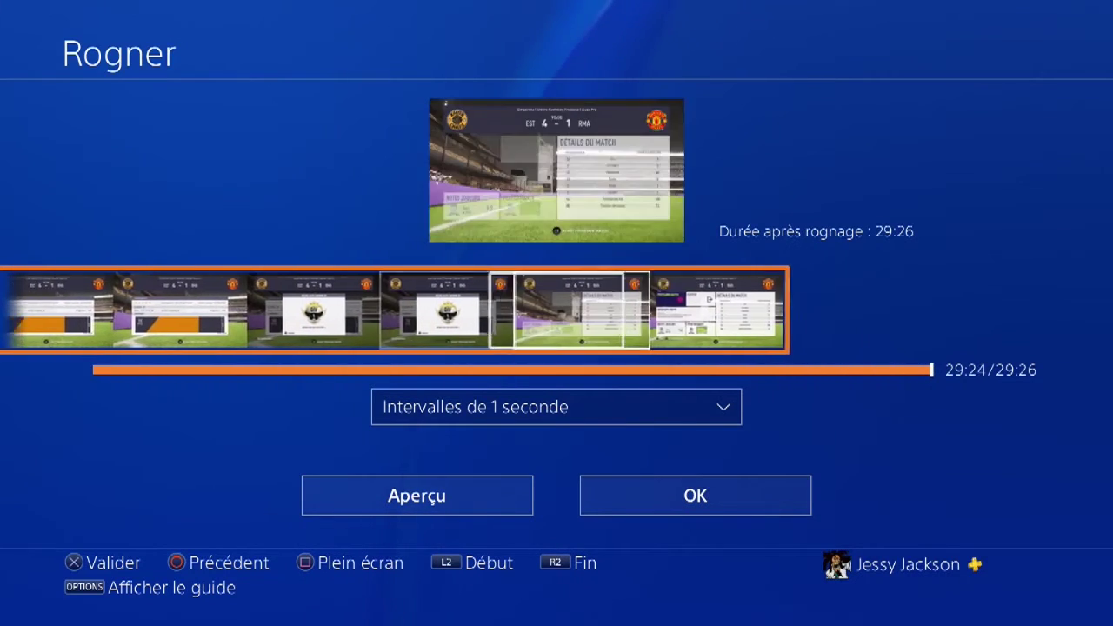
{"action": "key", "text": "Return"}
{"action": "key", "text": "Return"}
{"action": "key", "text": "Right"}
{"action": "key", "text": "Left"}
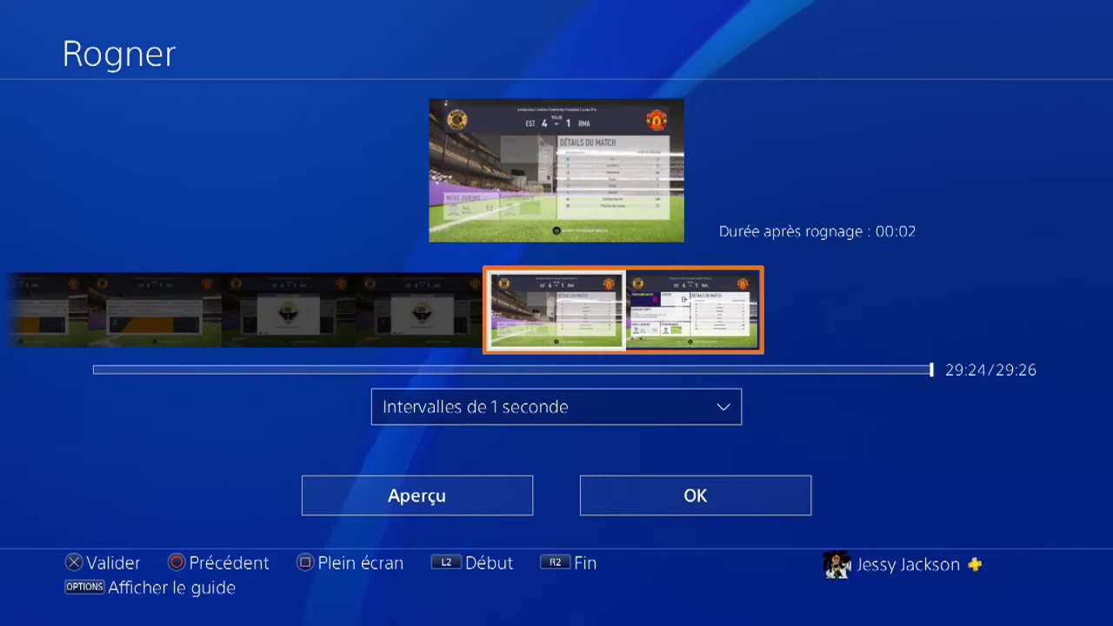
Preview the trimmed clip.
{"action": "key", "text": "Down"}
{"action": "key", "text": "Down"}
{"action": "key", "text": "Return"}
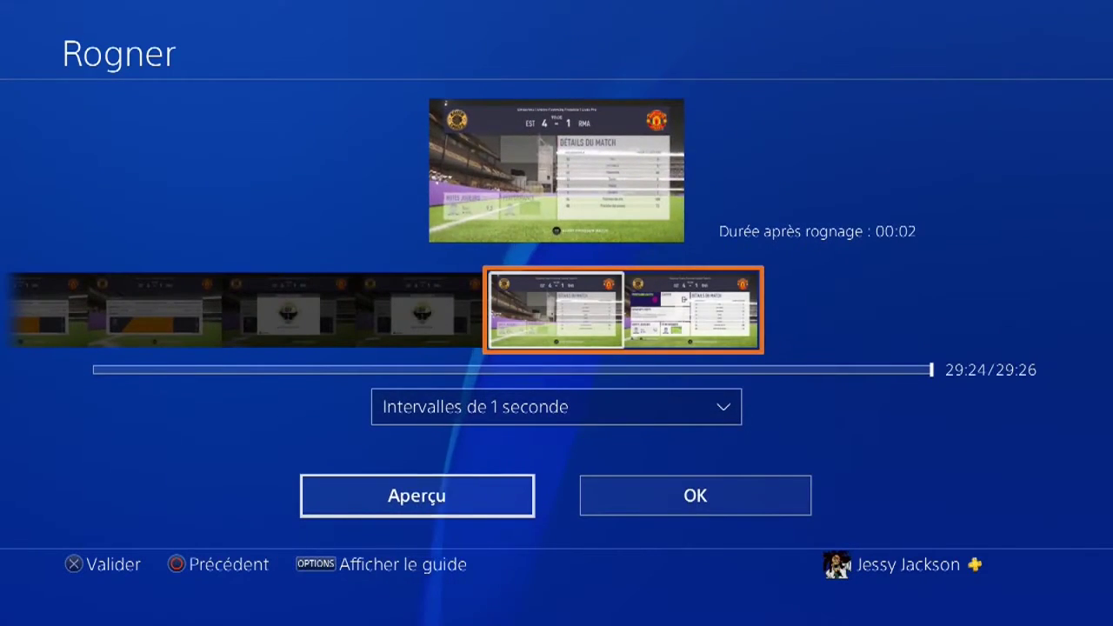
{"action": "key", "text": "Return"}
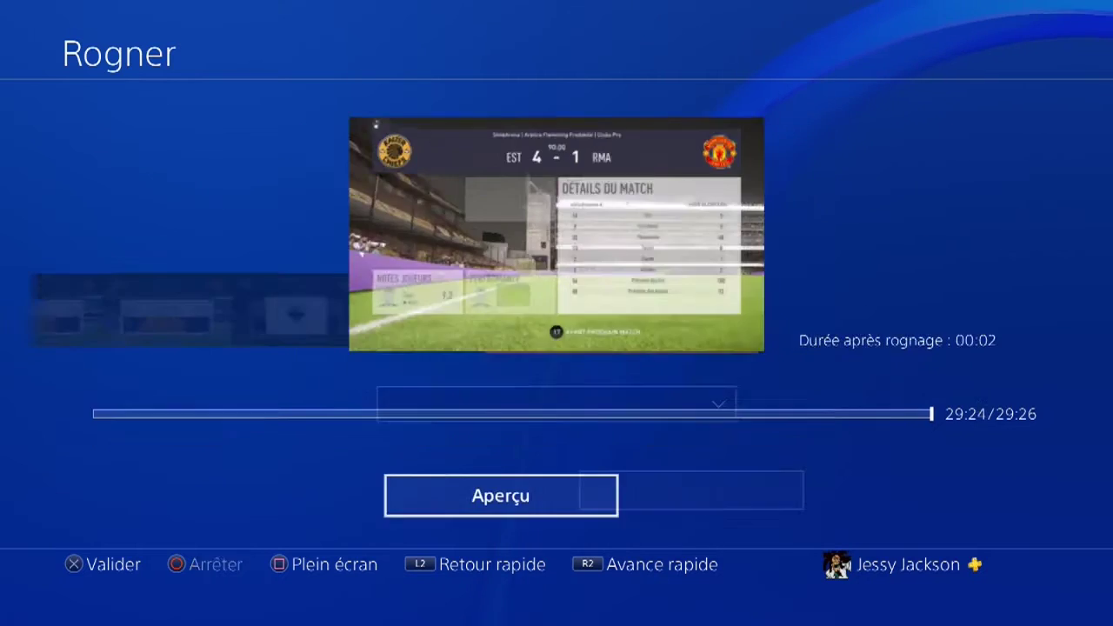
Confirm the trim and save the result as a new video clip.
{"action": "key", "text": "Right"}
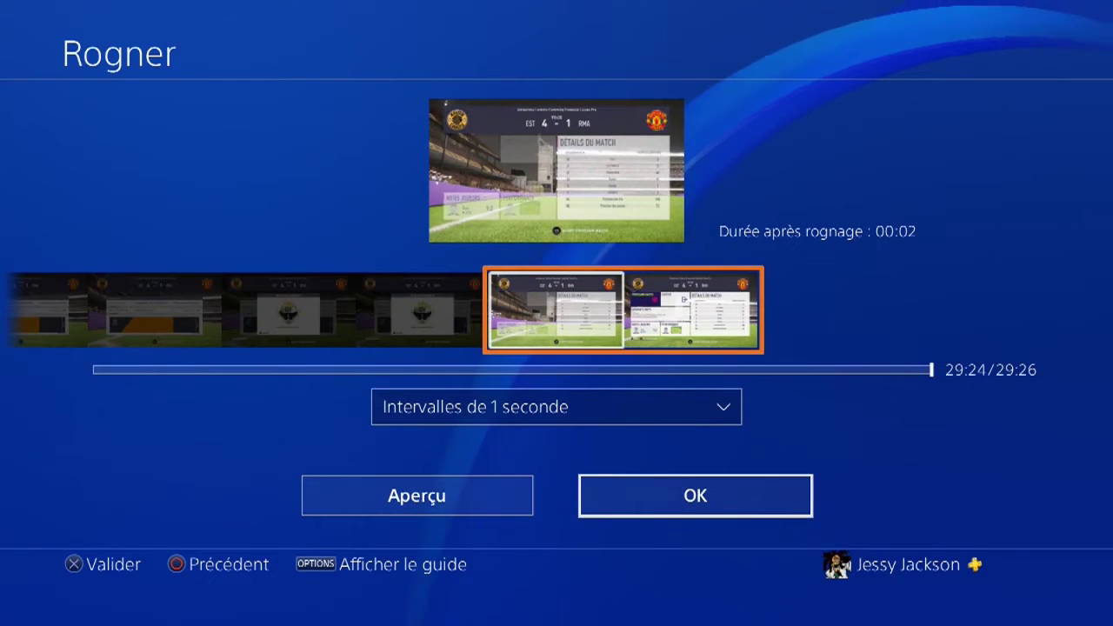
{"action": "key", "text": "Return"}
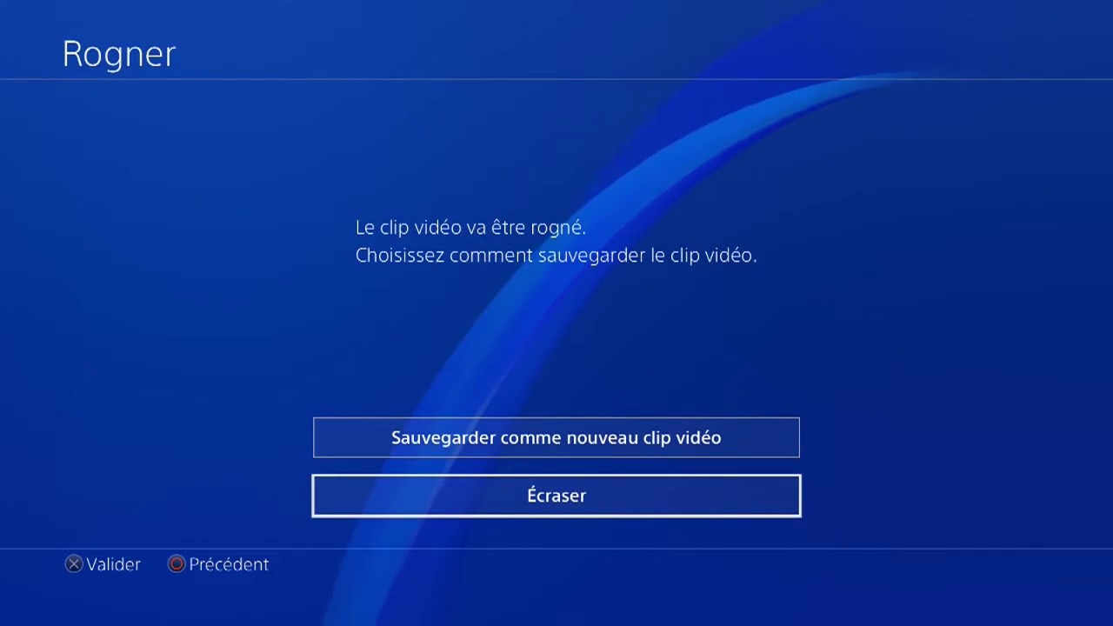
{"action": "key", "text": "Up"}
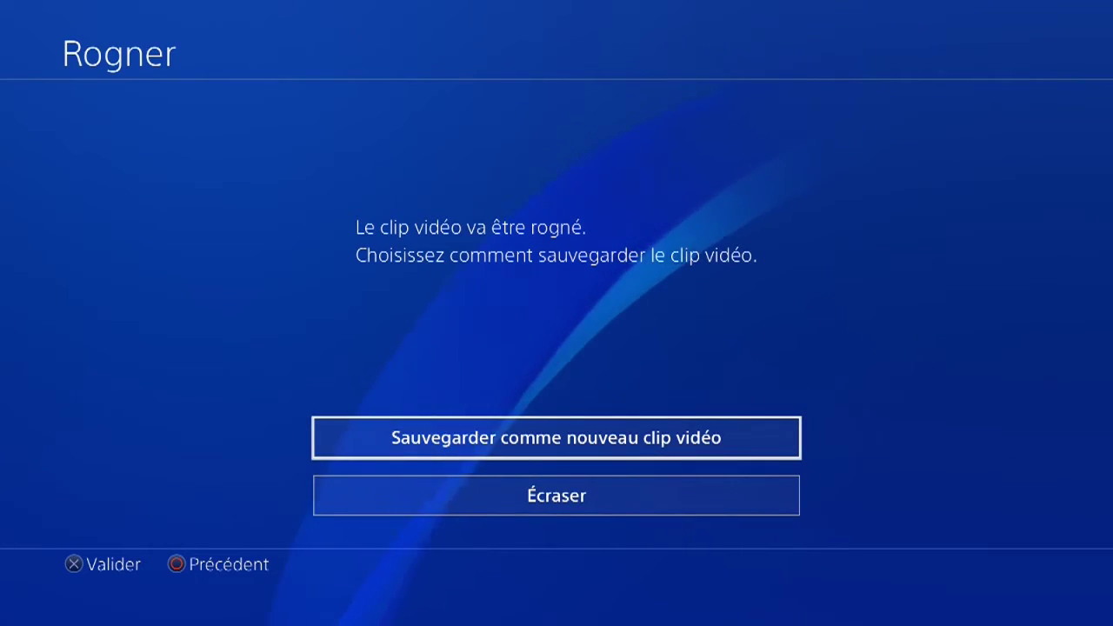
{"action": "key", "text": "Return"}
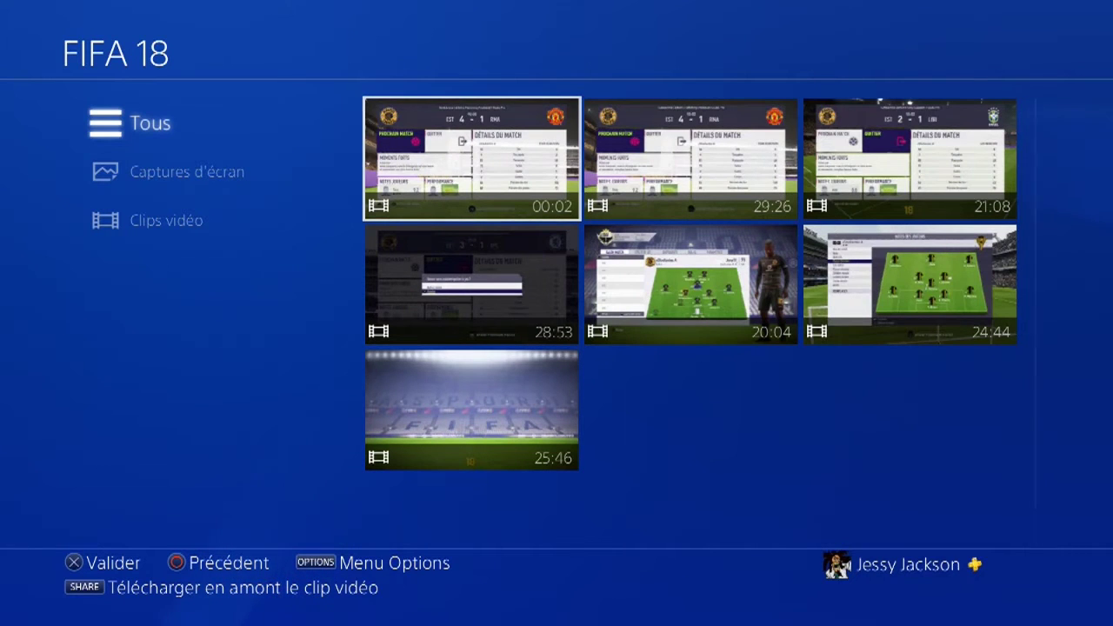
Start sharing the new 00:02 clip from the FIFA 18 gallery.
{"action": "key", "text": "Down"}
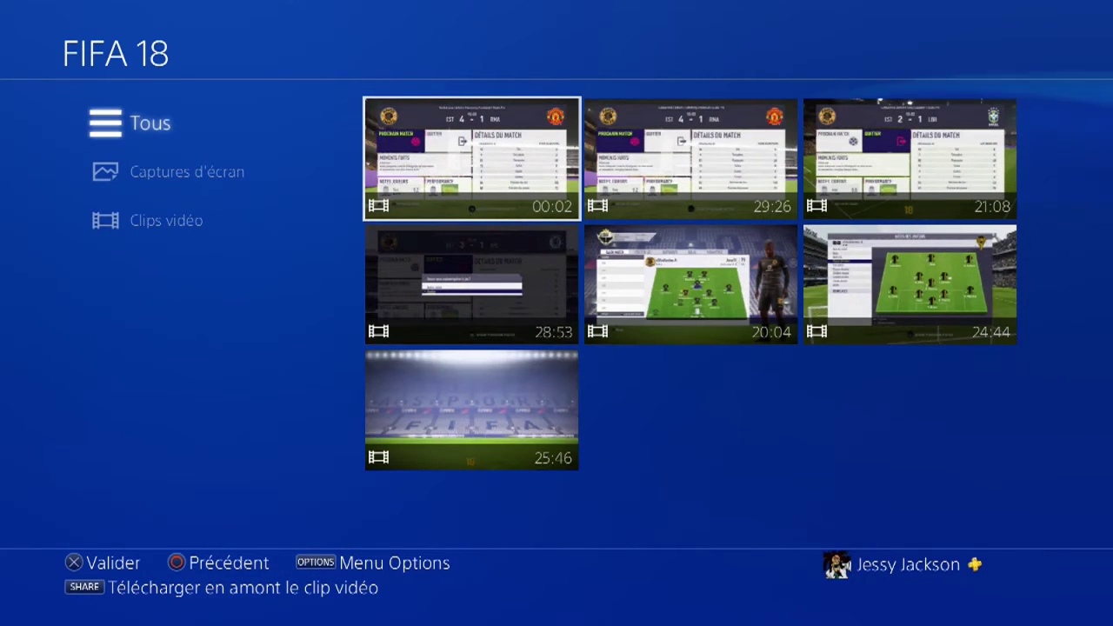
{"action": "key", "text": "Print"}
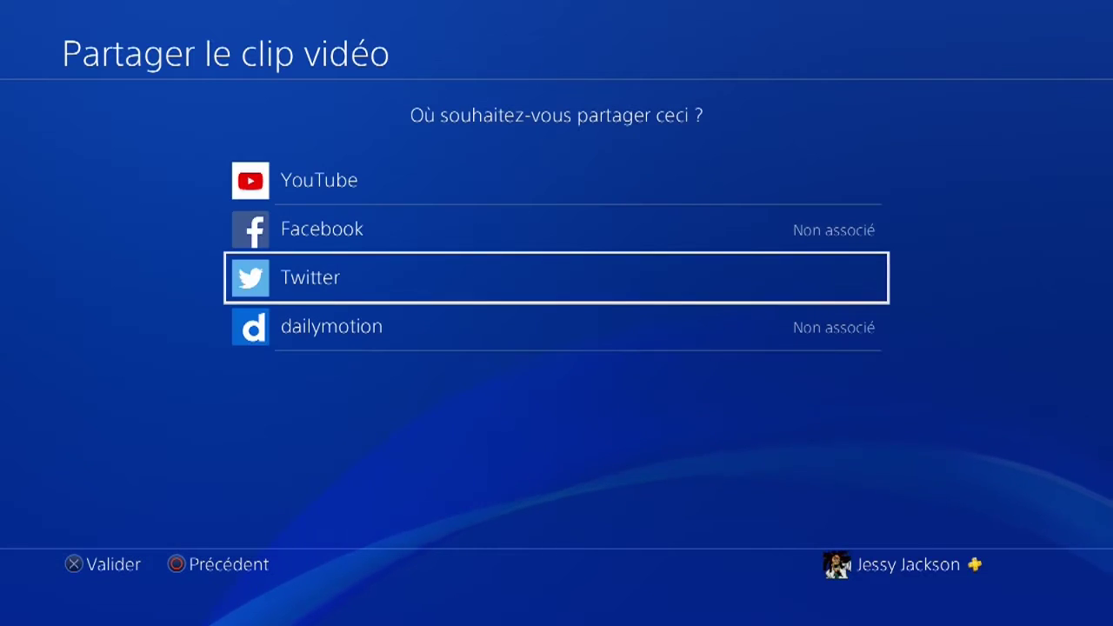
{"action": "key", "text": "Up"}
{"action": "key", "text": "Up"}
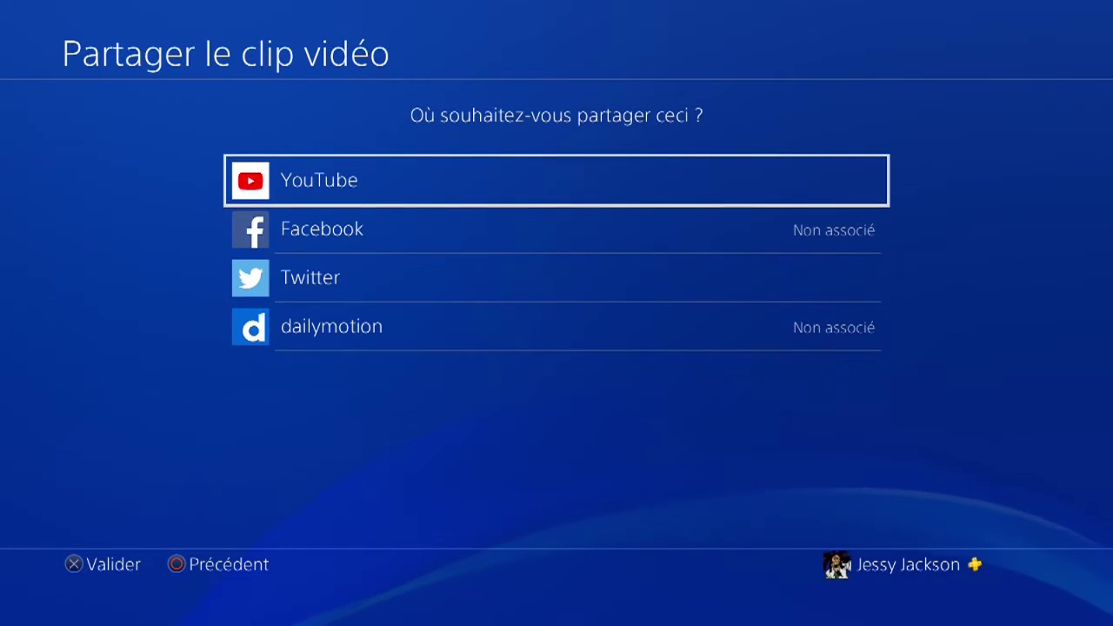
Examine the available sharing services and which of them are linked.
{"action": "key", "text": "Down"}
{"action": "key", "text": "Down"}
{"action": "key", "text": "Up"}
{"action": "key", "text": "Down"}
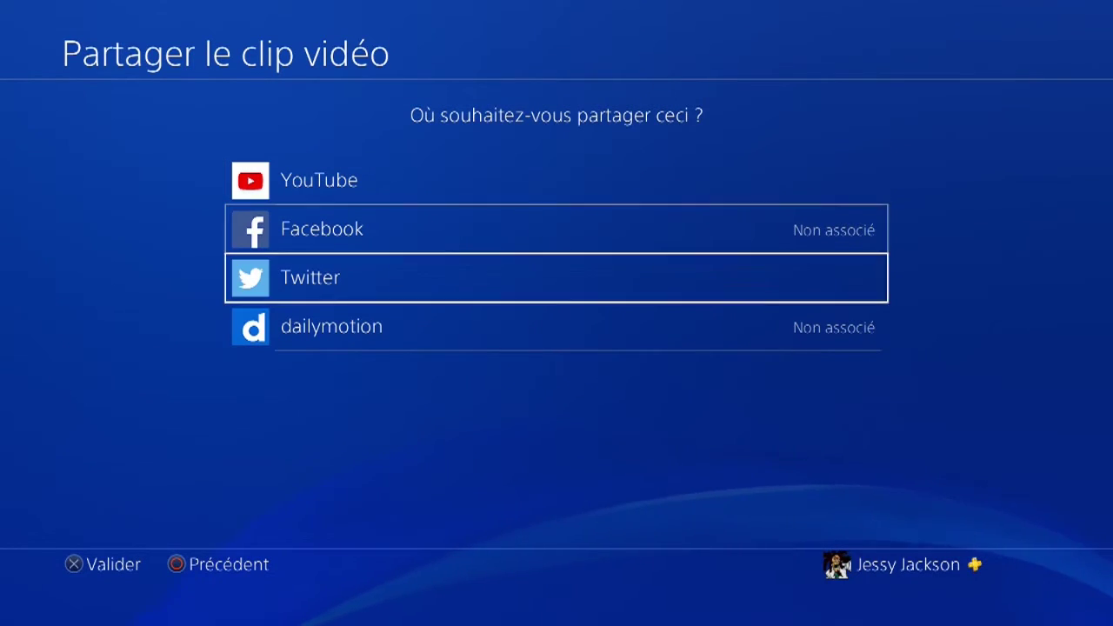
{"action": "key", "text": "Down"}
{"action": "key", "text": "Up"}
{"action": "key", "text": "Up"}
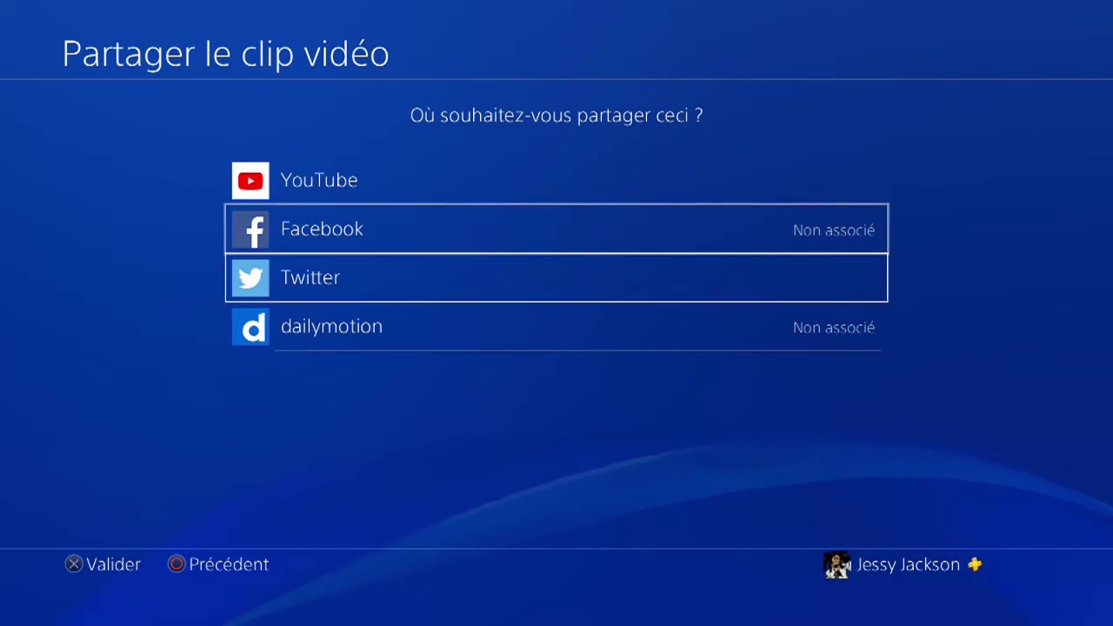
{"action": "key", "text": "Down"}
{"action": "key", "text": "Down"}
{"action": "key", "text": "Up"}
{"action": "key", "text": "Up"}
{"action": "key", "text": "Up"}
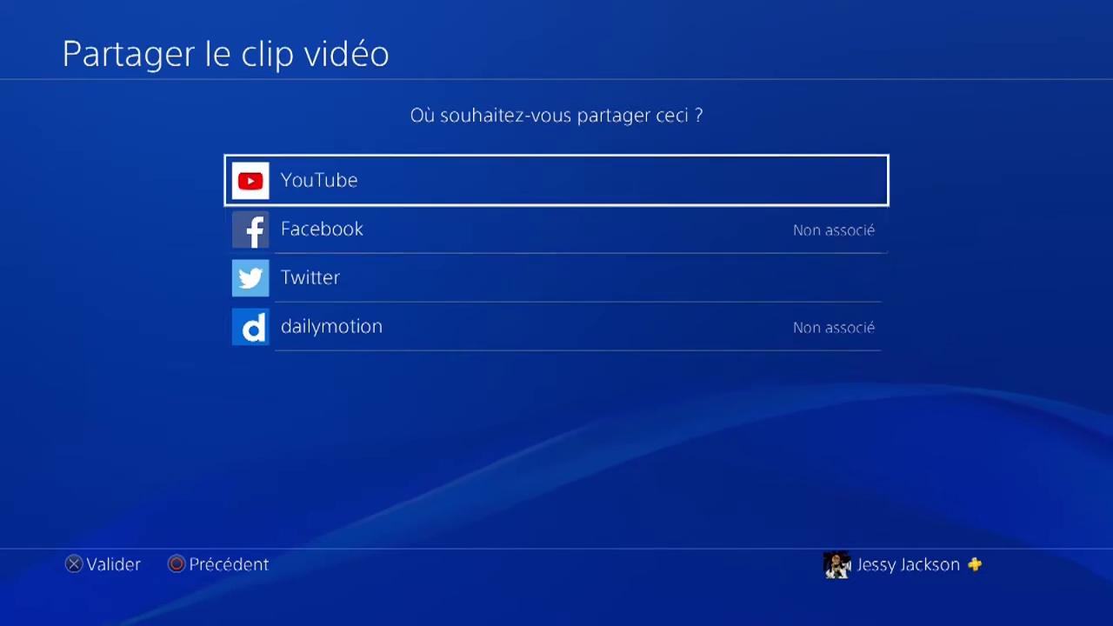
Choose YouTube as the sharing destination for the clip.
{"action": "key", "text": "Down"}
{"action": "key", "text": "Down"}
{"action": "key", "text": "Up"}
{"action": "key", "text": "Up"}
{"action": "key", "text": "Return"}
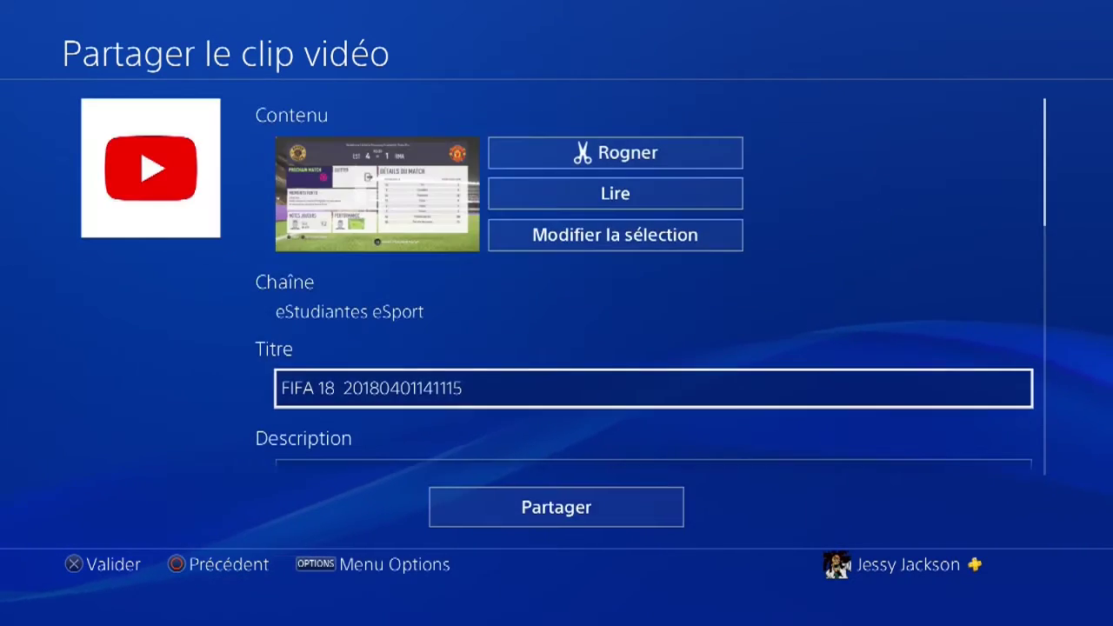
Examine the content options for trimming, playing or changing the selected clip.
{"action": "key", "text": "Up"}
{"action": "key", "text": "Down"}
{"action": "key", "text": "Up"}
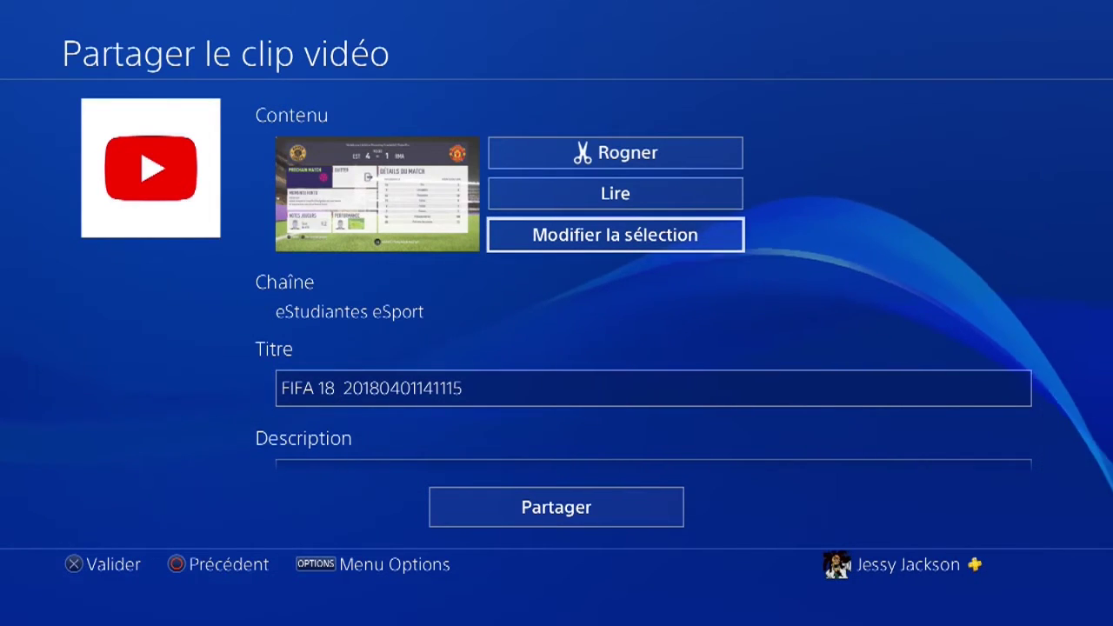
{"action": "key", "text": "Up"}
{"action": "key", "text": "Up"}
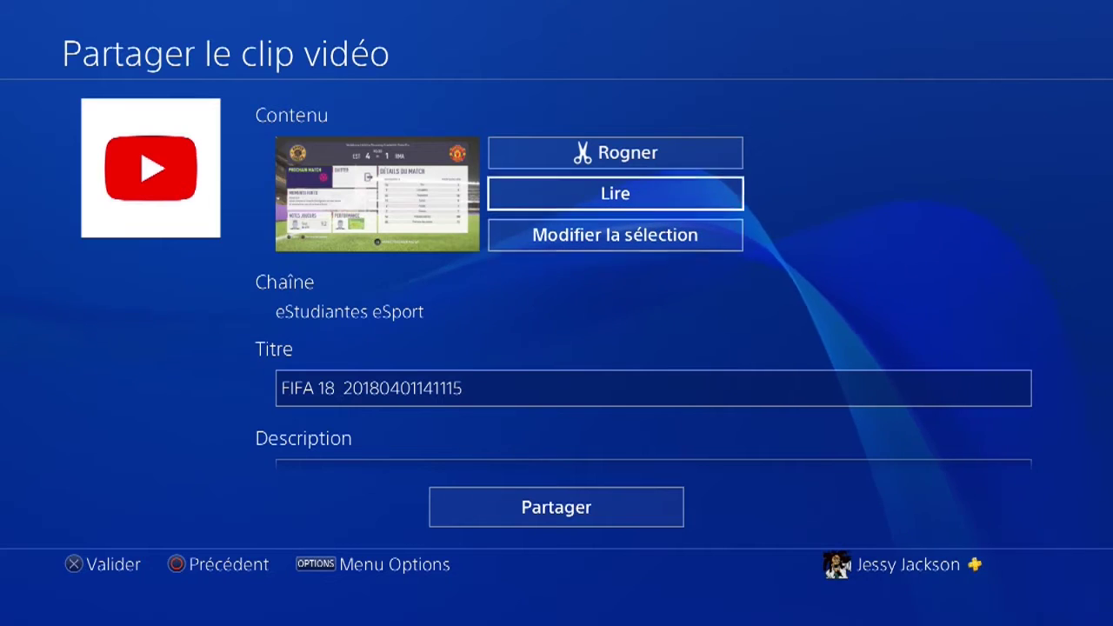
{"action": "key", "text": "Down"}
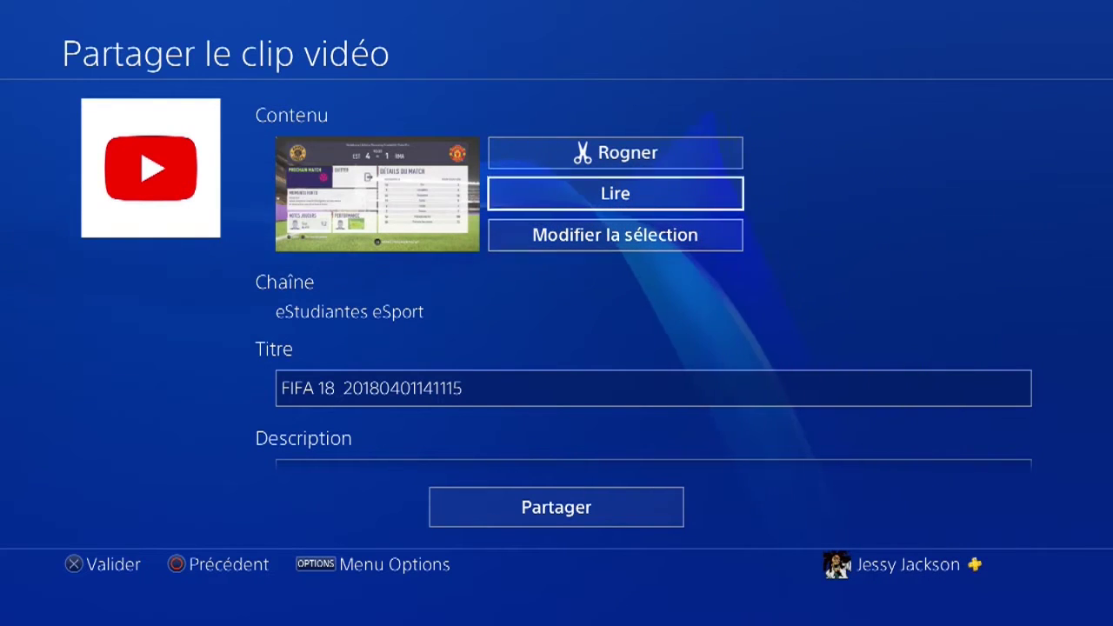
{"action": "key", "text": "Up"}
{"action": "key", "text": "Down"}
{"action": "key", "text": "Down"}
Open the clip's title for editing and clear the default title.
{"action": "key", "text": "Down"}
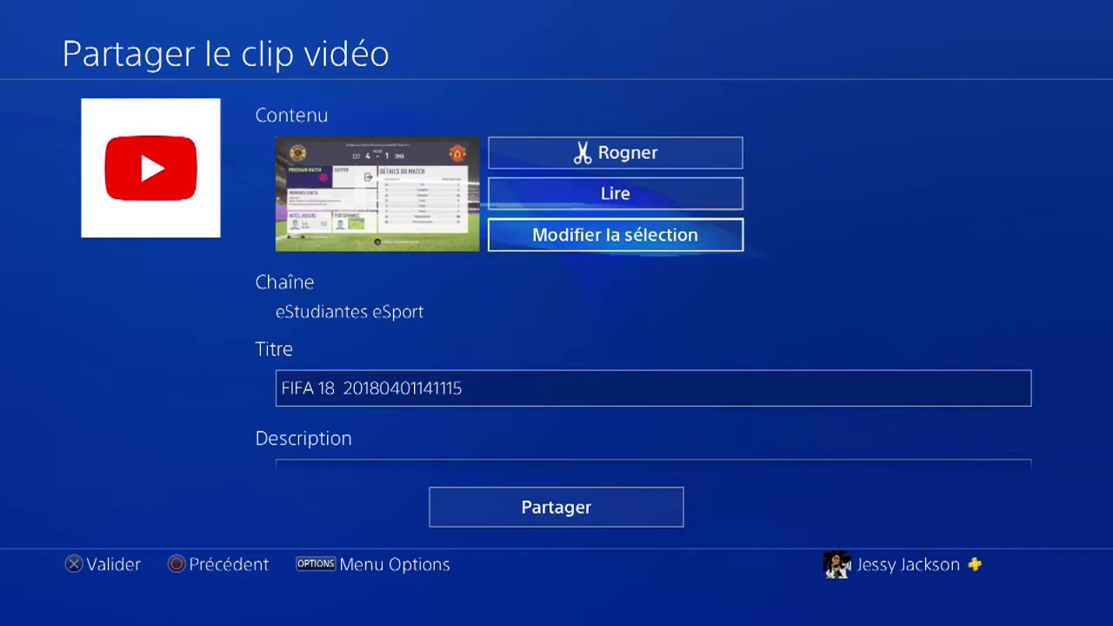
{"action": "key", "text": "Return"}
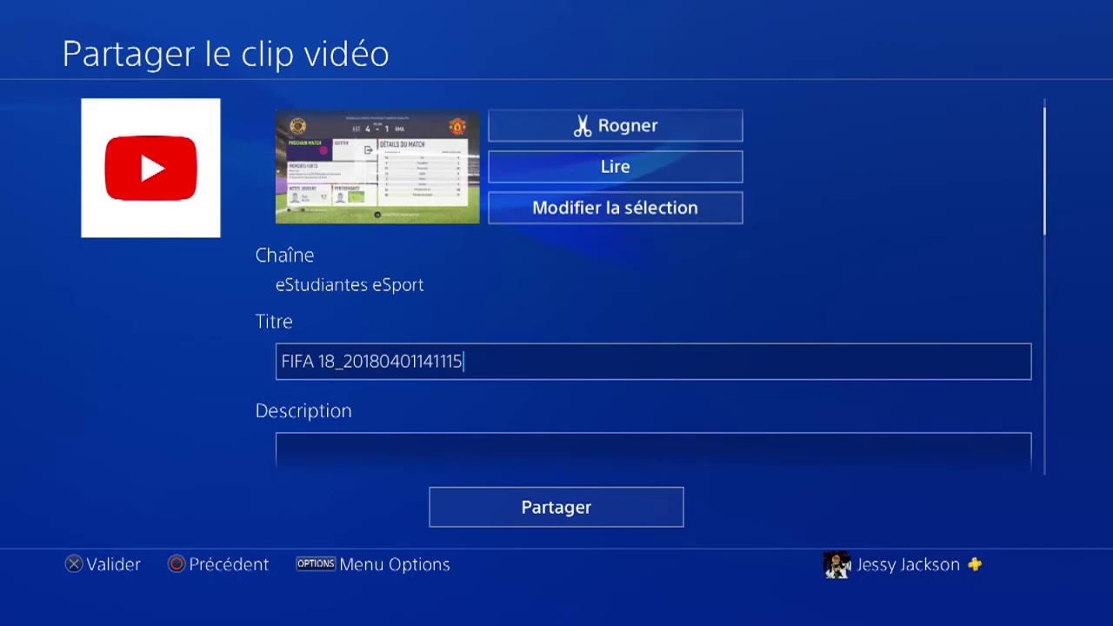
{"action": "key", "text": "BackSpace"}
{"action": "key", "text": "BackSpace"}
{"action": "key", "text": "BackSpace"}
{"action": "key", "text": "BackSpace"}
{"action": "key", "text": "BackSpace"}
{"action": "key", "text": "BackSpace"}
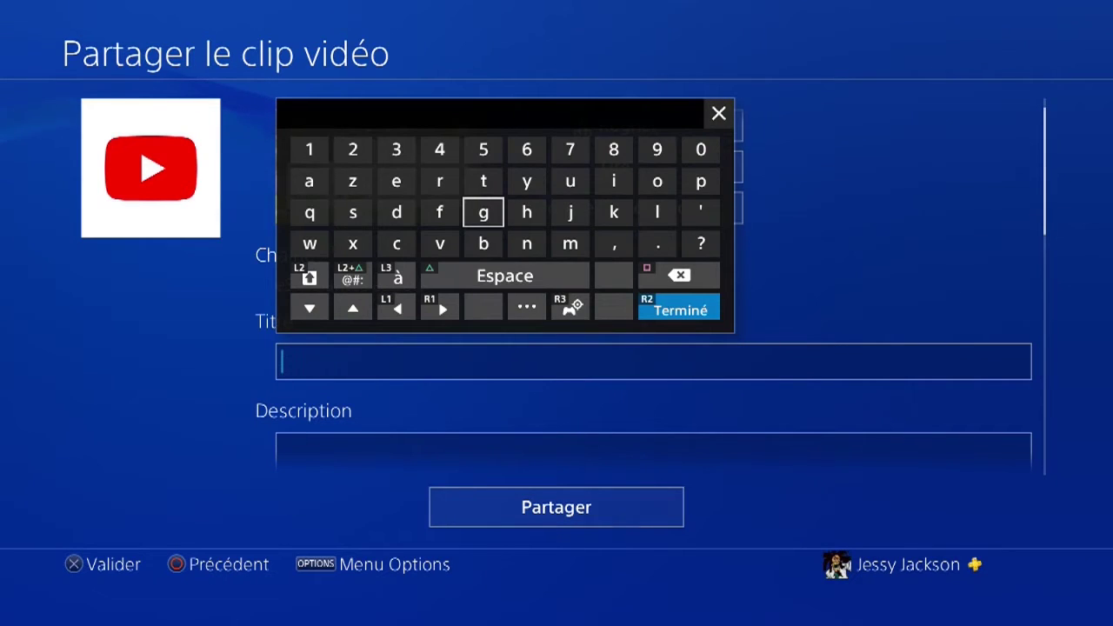
{"action": "type", "text": "E"}
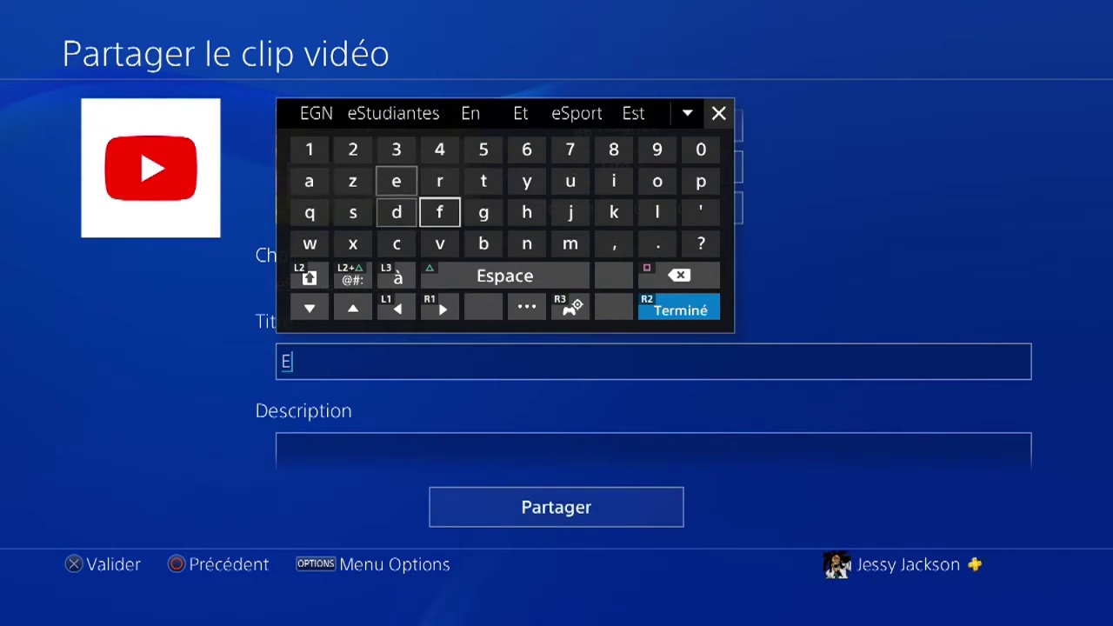
{"action": "type", "text": "fa"}
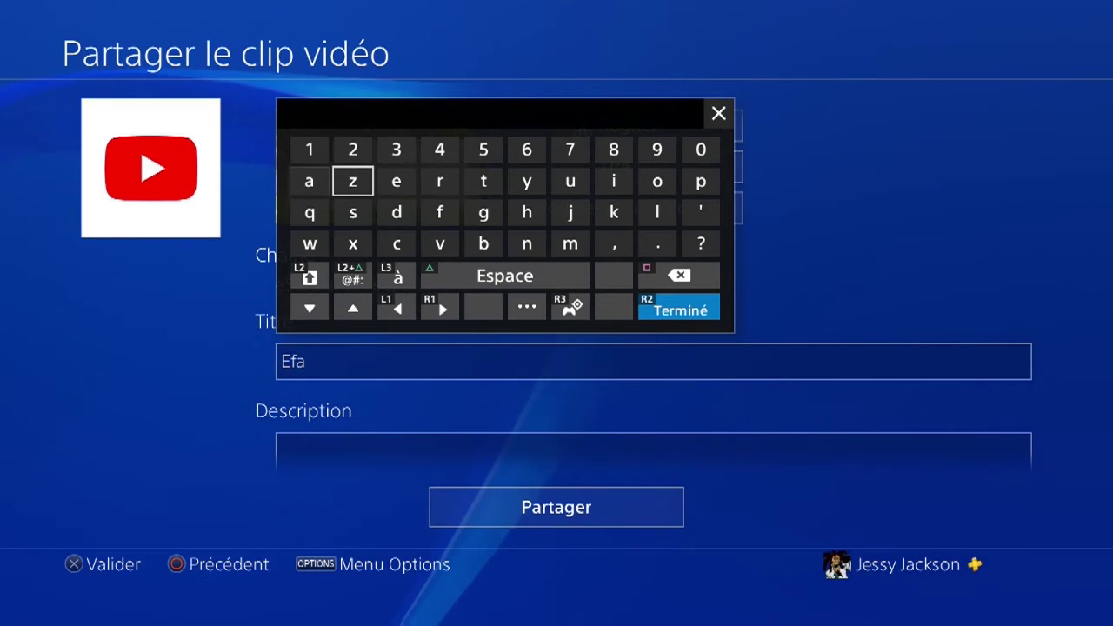
{"action": "key", "text": "Right"}
{"action": "key", "text": "Down"}
{"action": "key", "text": "Right"}
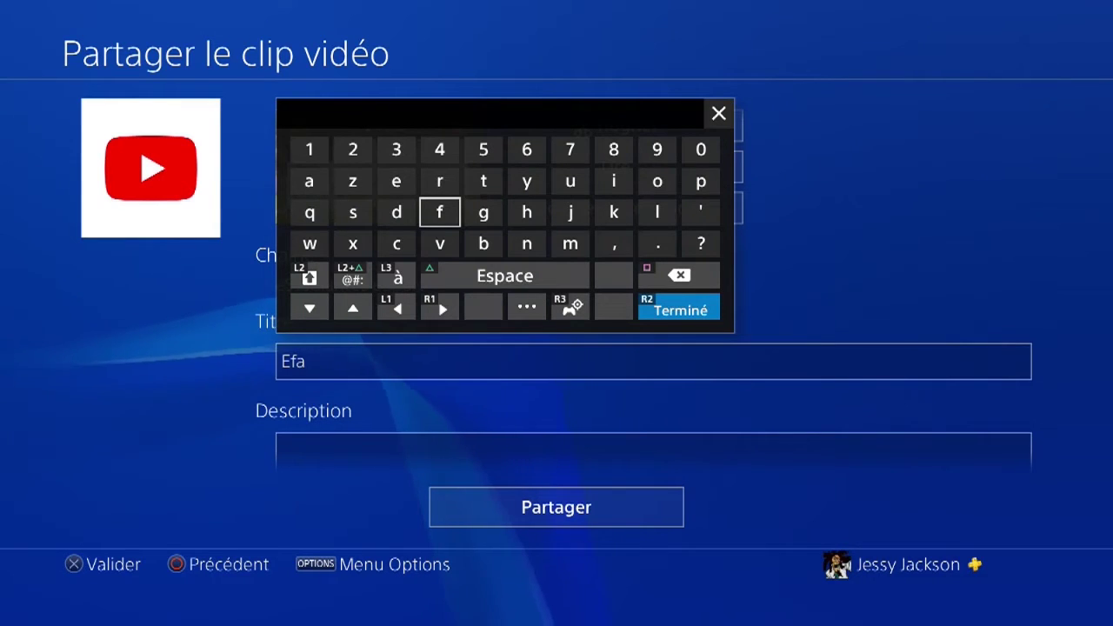
{"action": "key", "text": "BackSpace"}
{"action": "key", "text": "BackSpace"}
{"action": "key", "text": "BackSpace"}
Set the video title to "[efa]", including the square brackets.
{"action": "key", "text": "shift"}
{"action": "key", "text": "Right"}
{"action": "key", "text": "shift"}
{"action": "key", "text": "Right"}
{"action": "key", "text": "Right"}
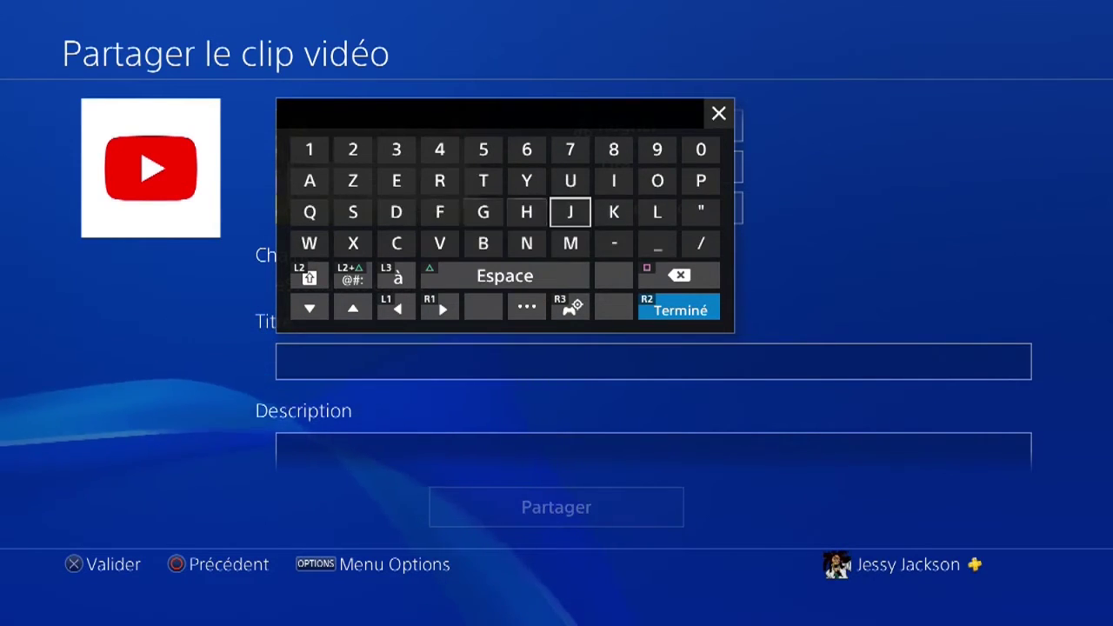
{"action": "key", "text": "shift+space"}
{"action": "key", "text": "Left"}
{"action": "key", "text": "Left"}
{"action": "key", "text": "Left"}
{"action": "type", "text": "["}
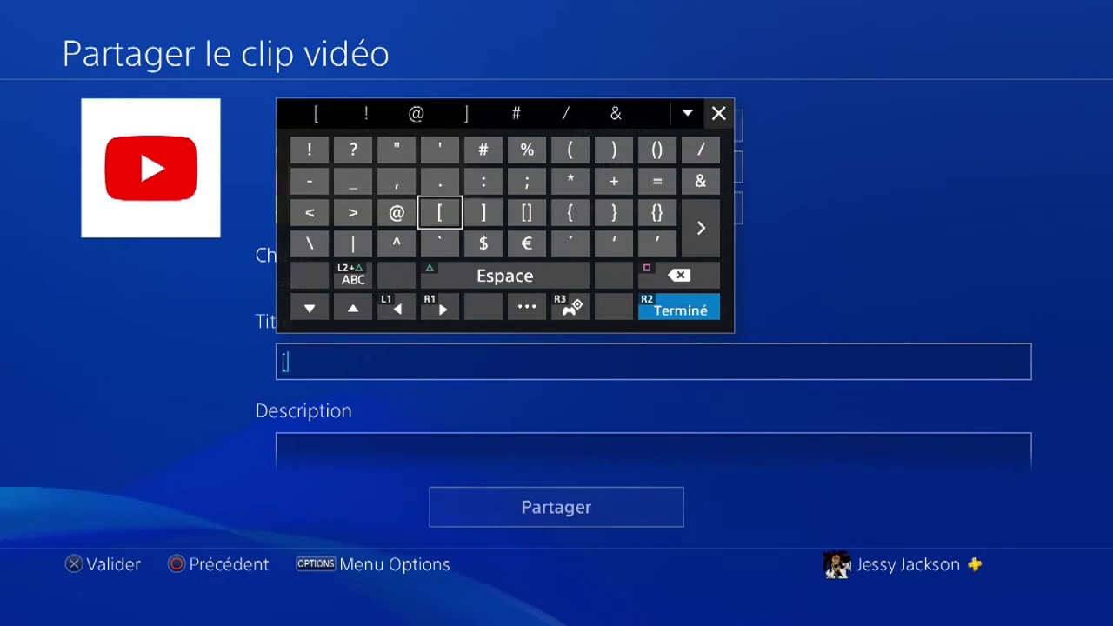
{"action": "key", "text": "shift+space"}
{"action": "key", "text": "Left"}
{"action": "type", "text": "e"}
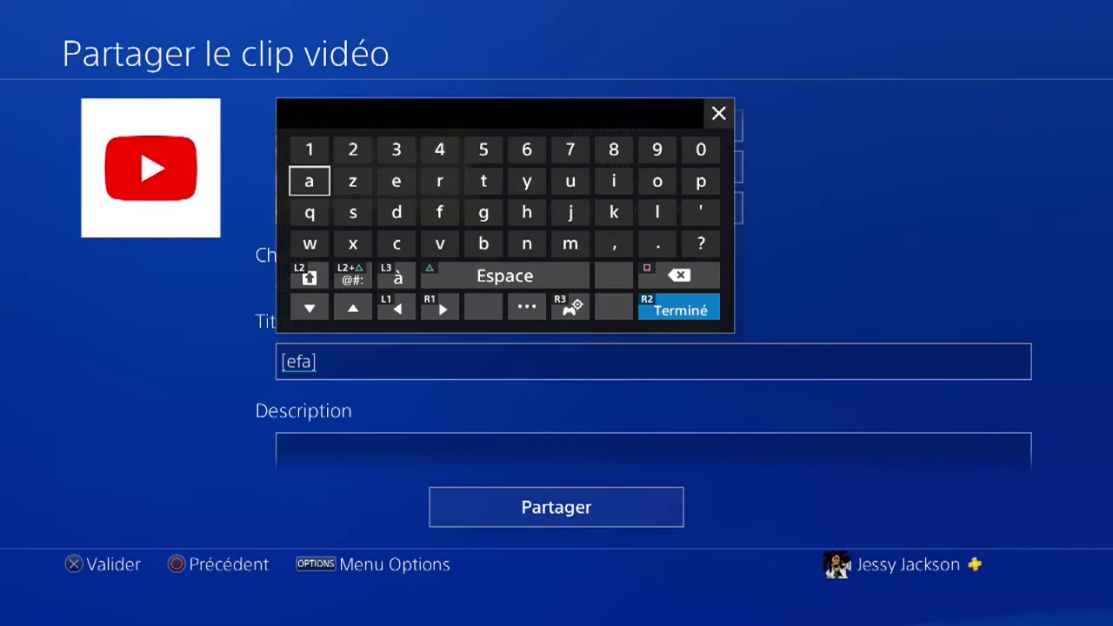
{"action": "key", "text": "Return"}
Examine the remaining YouTube sharing options: privacy, tags, player identification, Twitter link sharing and PSN audience.
{"action": "key", "text": "Down"}
{"action": "key", "text": "Down"}
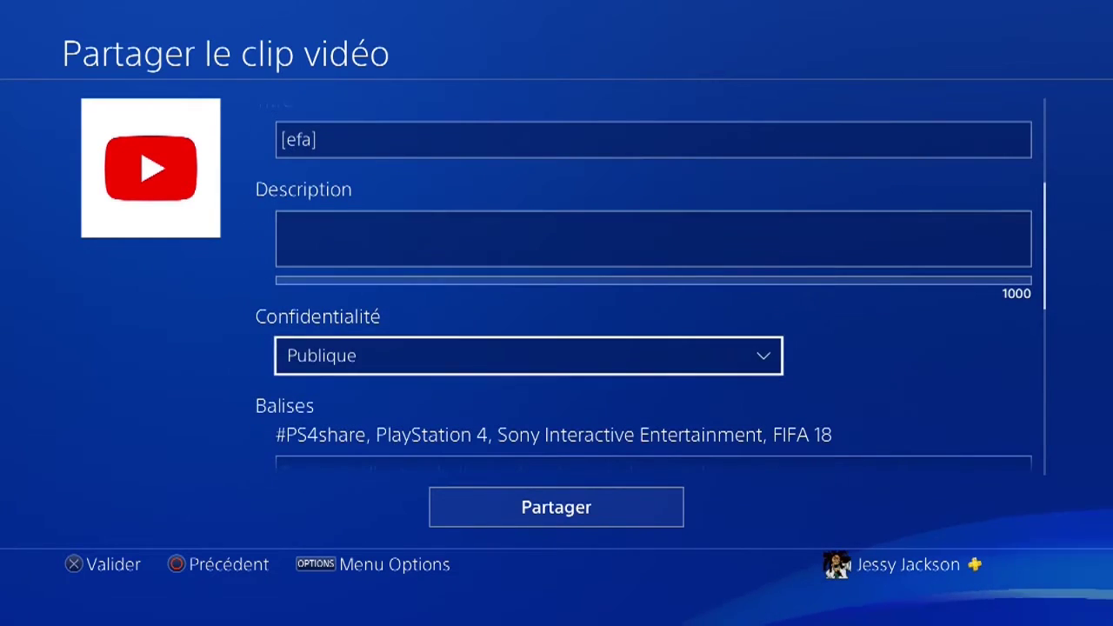
{"action": "key", "text": "Down"}
{"action": "key", "text": "Down"}
{"action": "key", "text": "Down"}
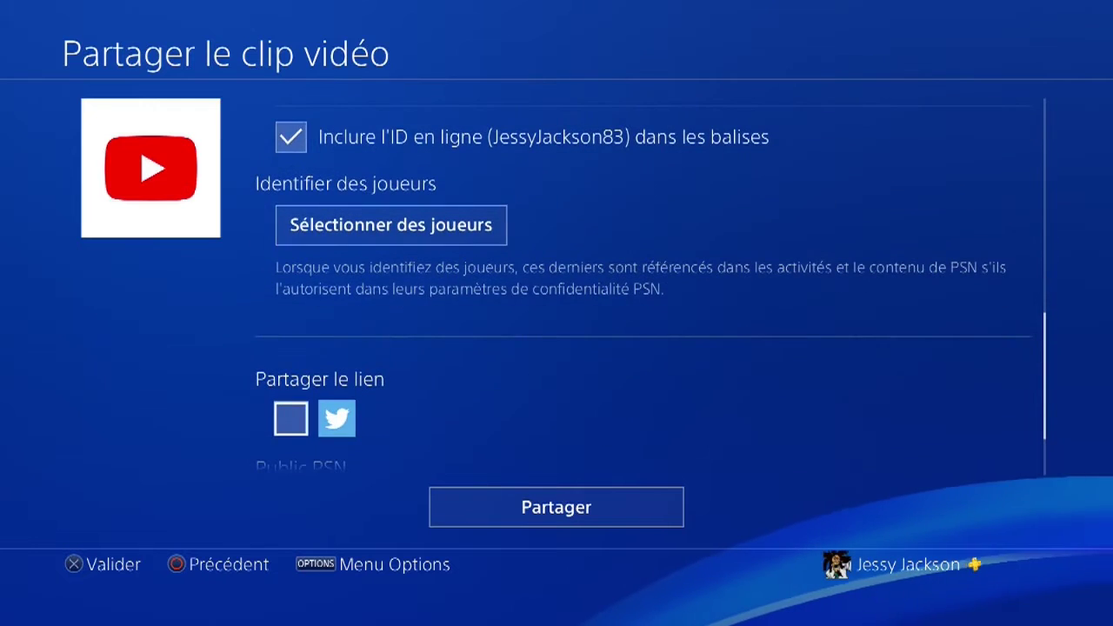
{"action": "key", "text": "Up"}
{"action": "key", "text": "Down"}
{"action": "key", "text": "Down"}
{"action": "key", "text": "Down"}
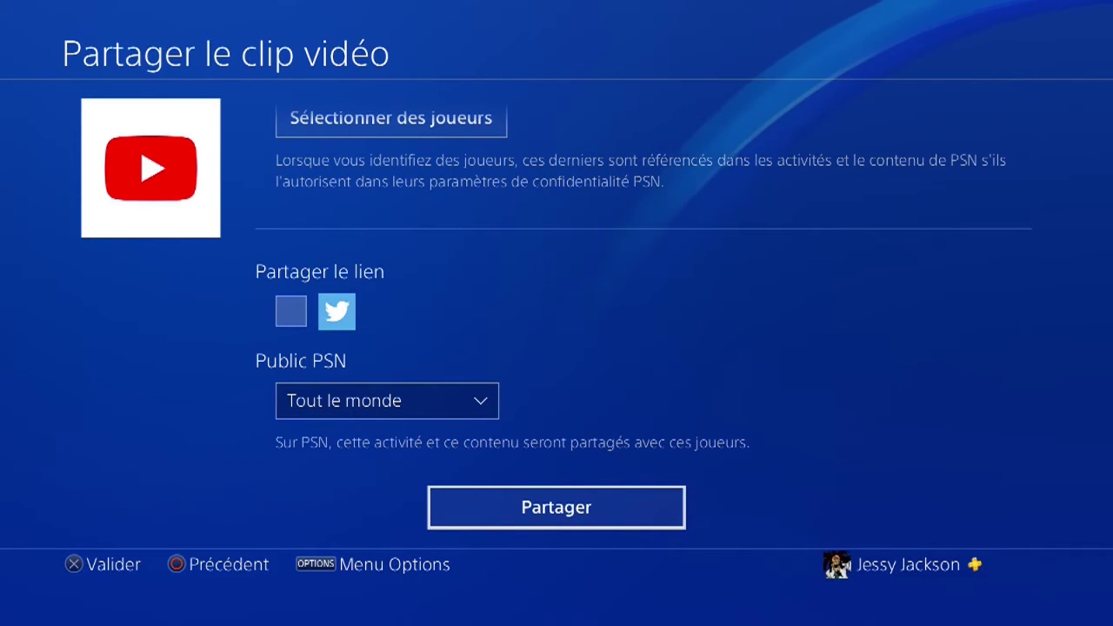
{"action": "key", "text": "Up"}
{"action": "key", "text": "Up"}
{"action": "key", "text": "Up"}
{"action": "key", "text": "Up"}
{"action": "key", "text": "Up"}
{"action": "key", "text": "Up"}
{"action": "key", "text": "Up"}
{"action": "key", "text": "Up"}
{"action": "key", "text": "Up"}
{"action": "key", "text": "Up"}
{"action": "key", "text": "Up"}
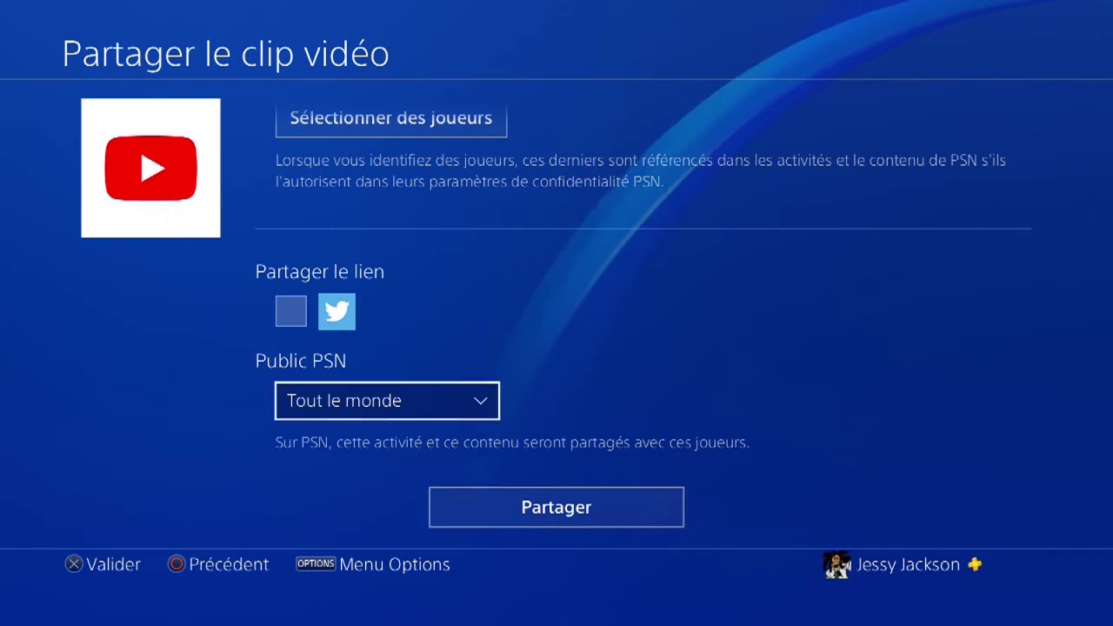
Leave the YouTube sharing form and return to the FIFA 18 capture gallery.
{"action": "key", "text": "Down"}
{"action": "key", "text": "Down"}
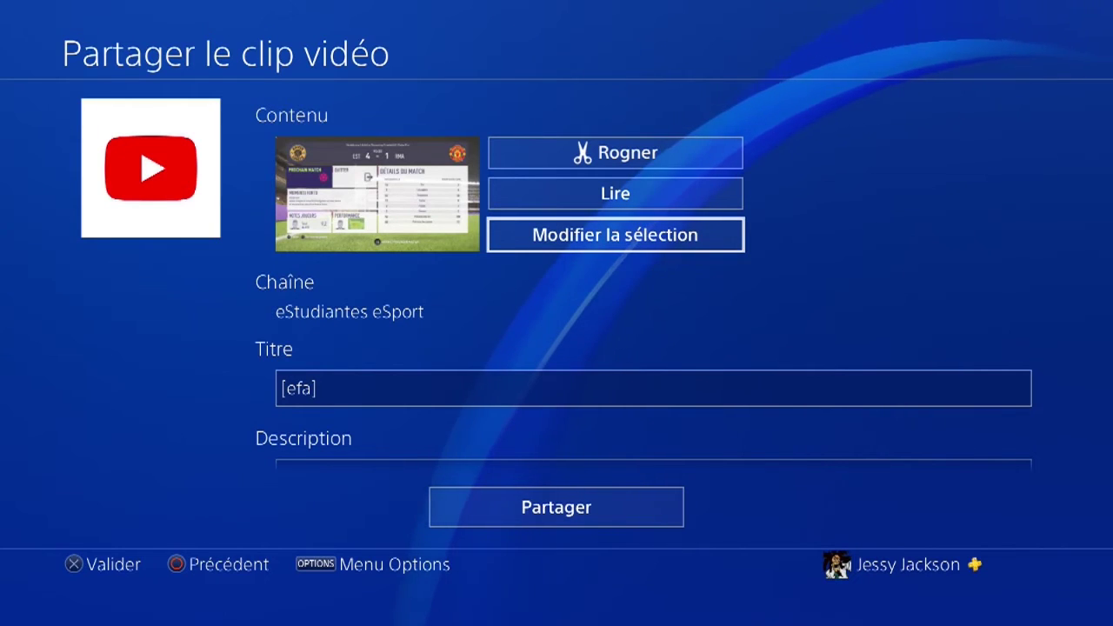
{"action": "key", "text": "Return"}
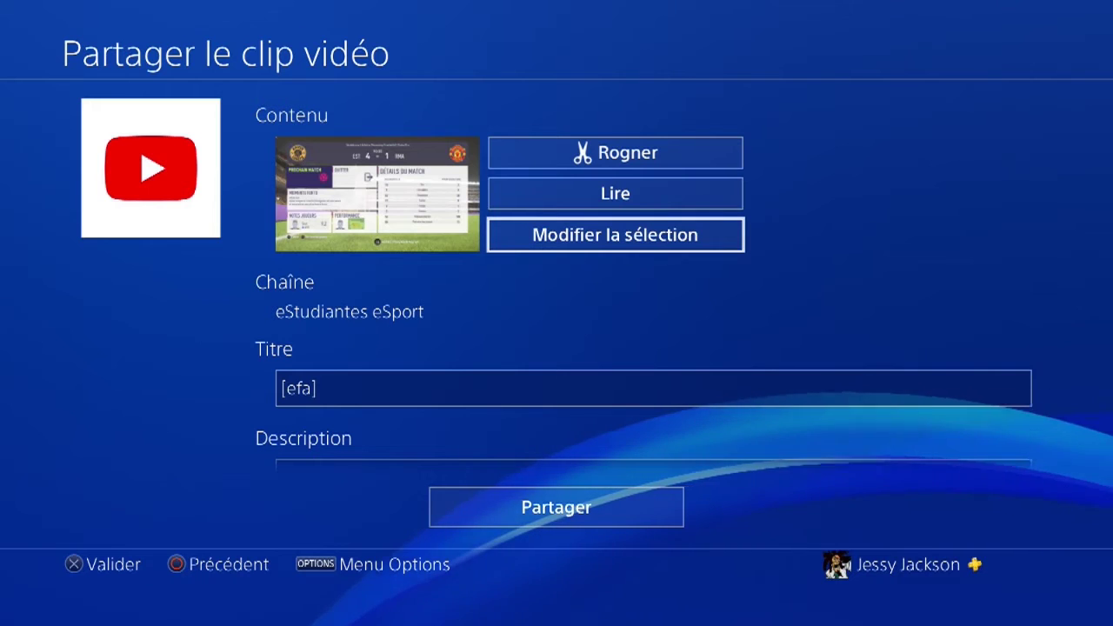
{"action": "key", "text": "Down"}
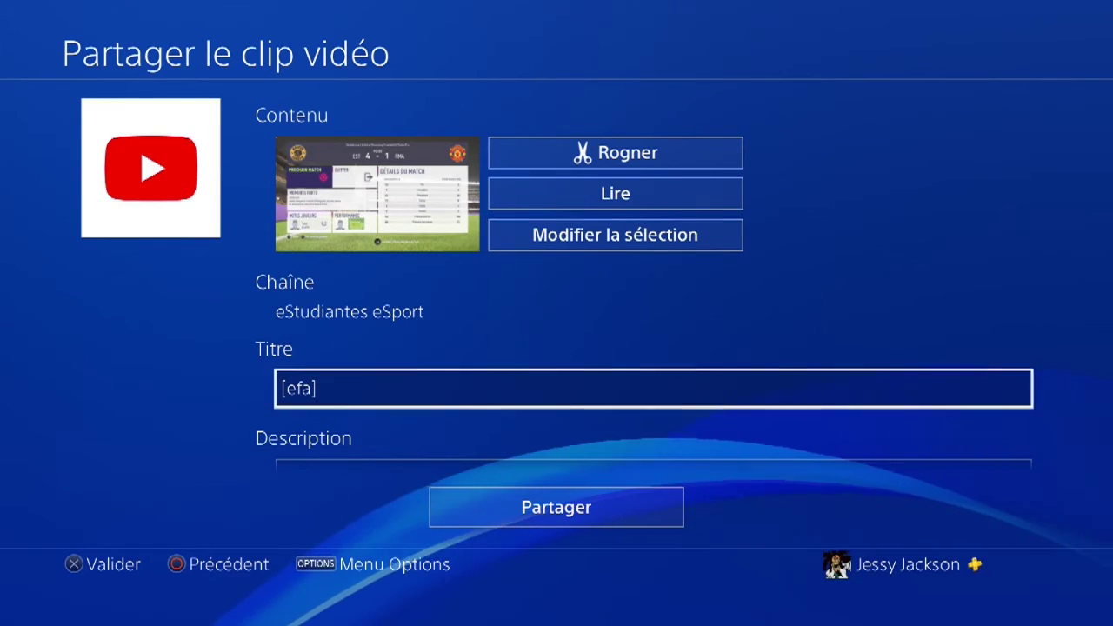
{"action": "key", "text": "Down"}
{"action": "key", "text": "Escape"}
{"action": "key", "text": "Escape"}
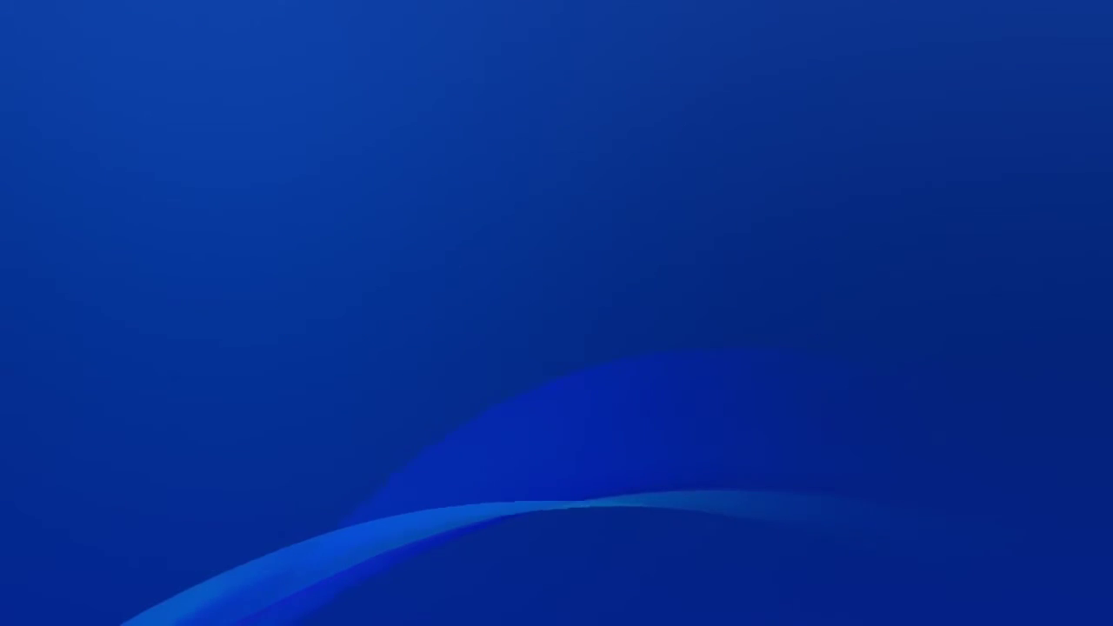
Open the 20:04 FIFA 18 clip from the gallery for trimming.
{"action": "key", "text": "Up"}
{"action": "key", "text": "Right"}
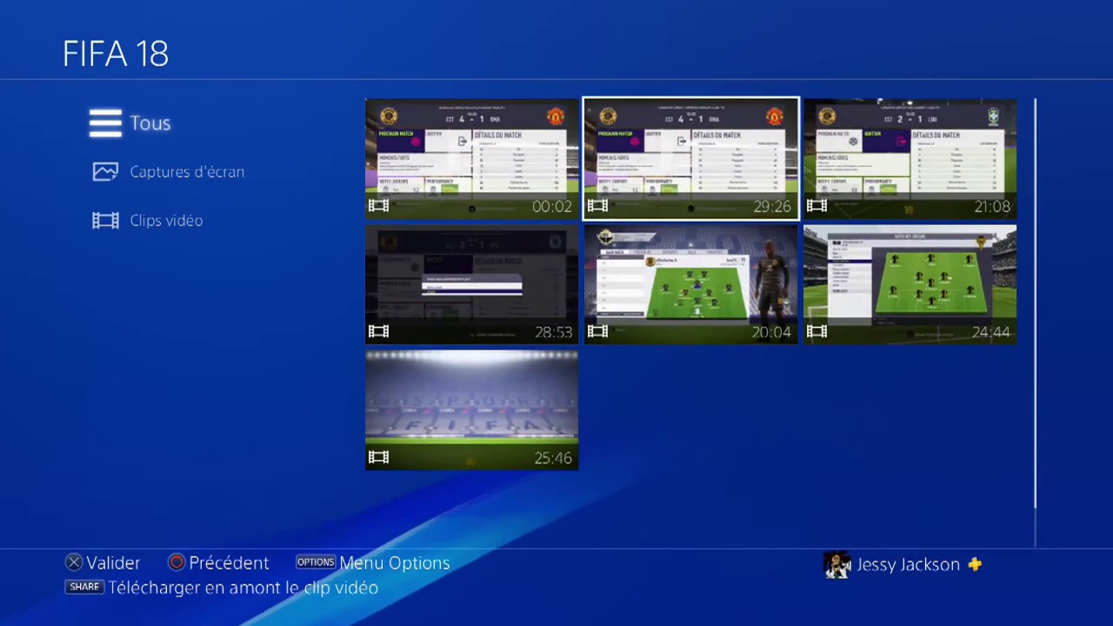
{"action": "key", "text": "Down"}
{"action": "key", "text": "Up"}
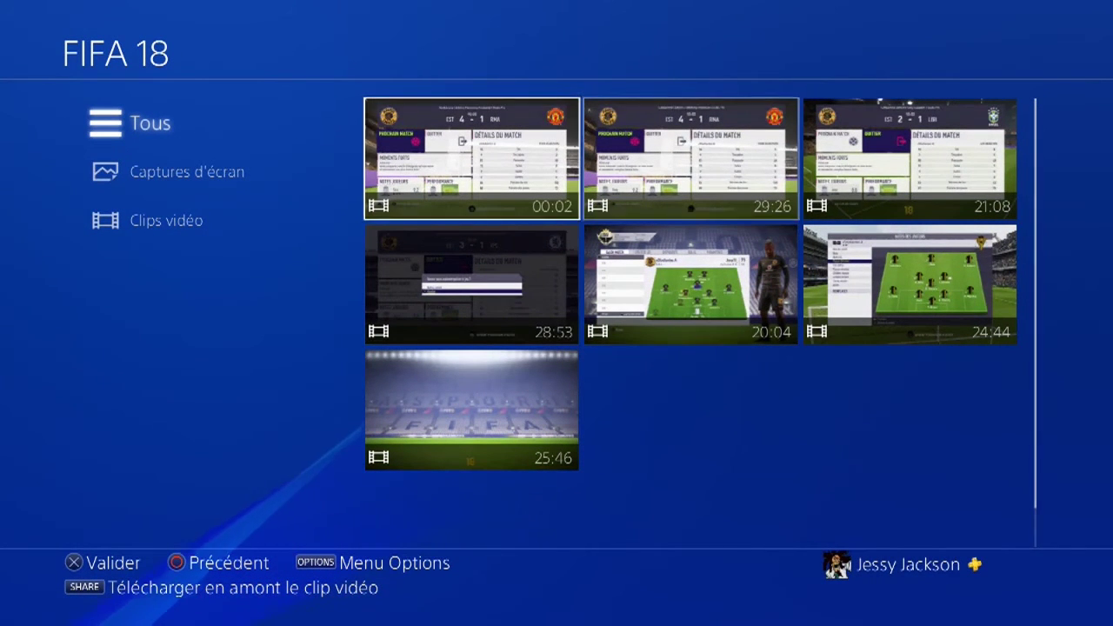
{"action": "key", "text": "Left"}
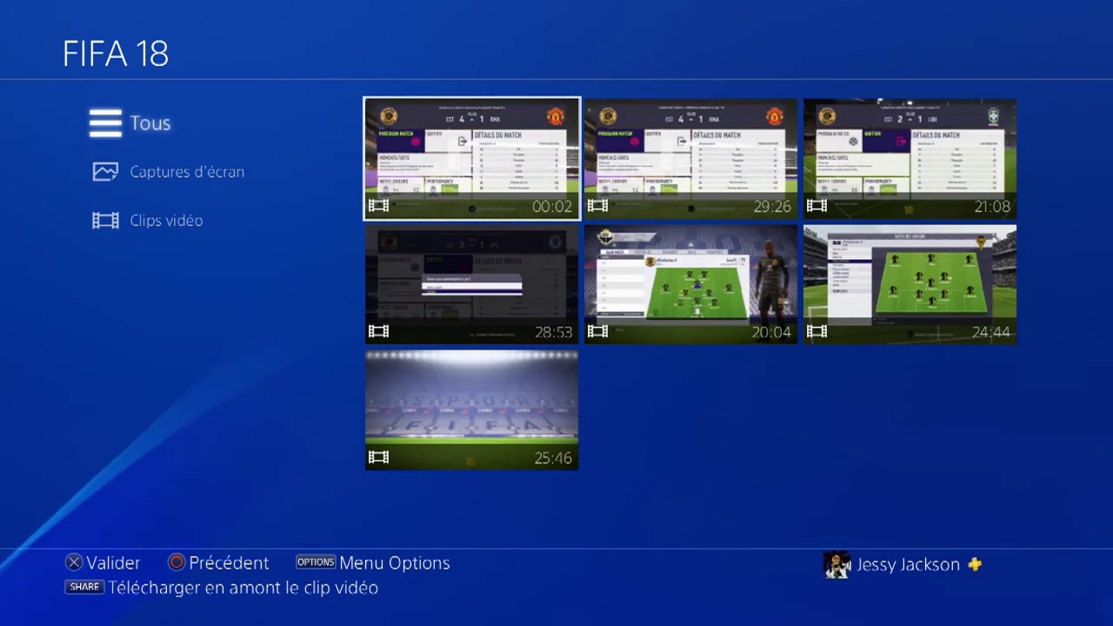
{"action": "key", "text": "Right"}
{"action": "key", "text": "Down"}
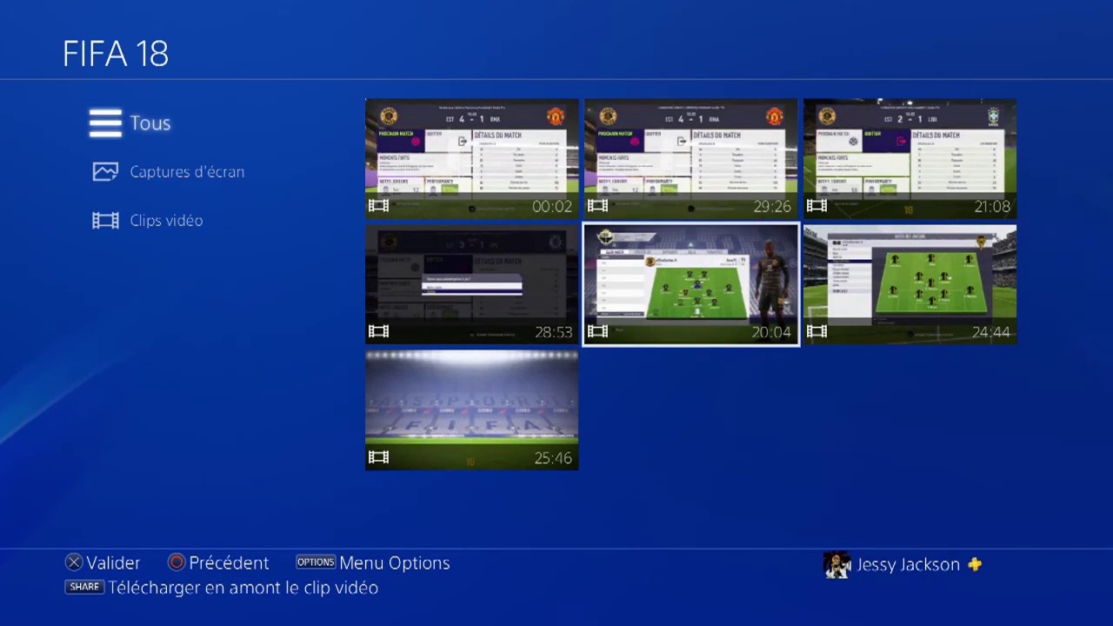
{"action": "key", "text": "Return"}
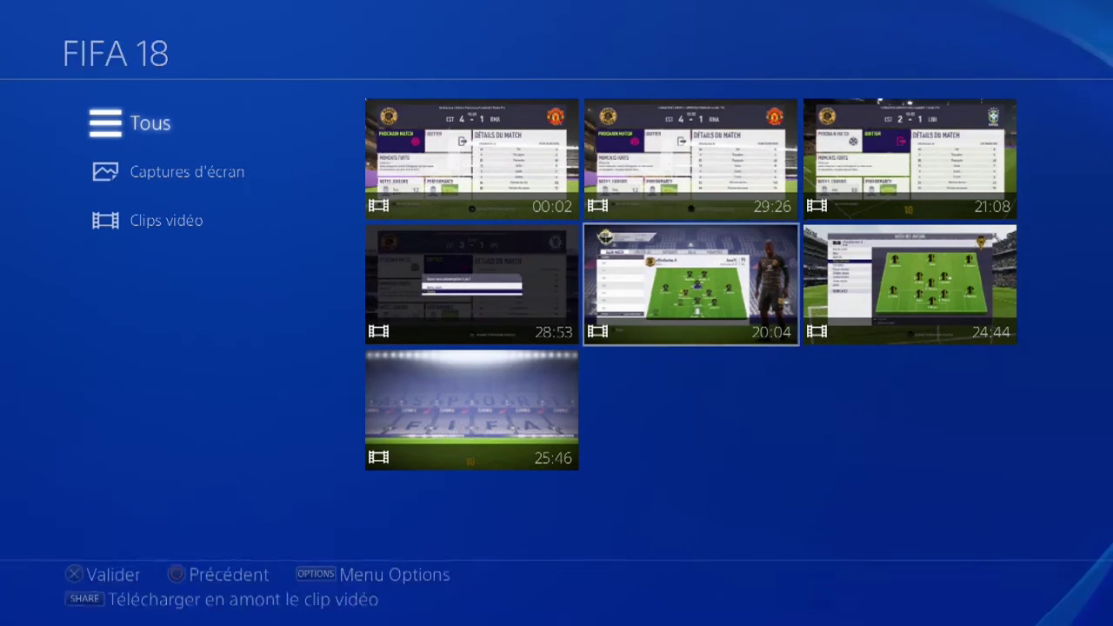
{"action": "key", "text": "Escape"}
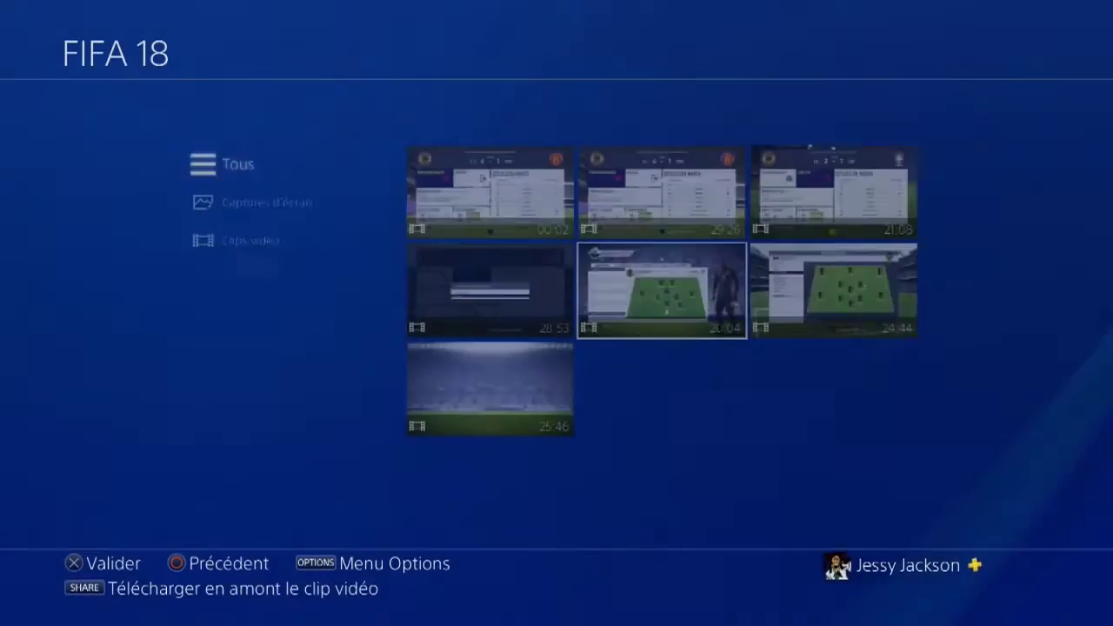
{"action": "key", "text": "Menu"}
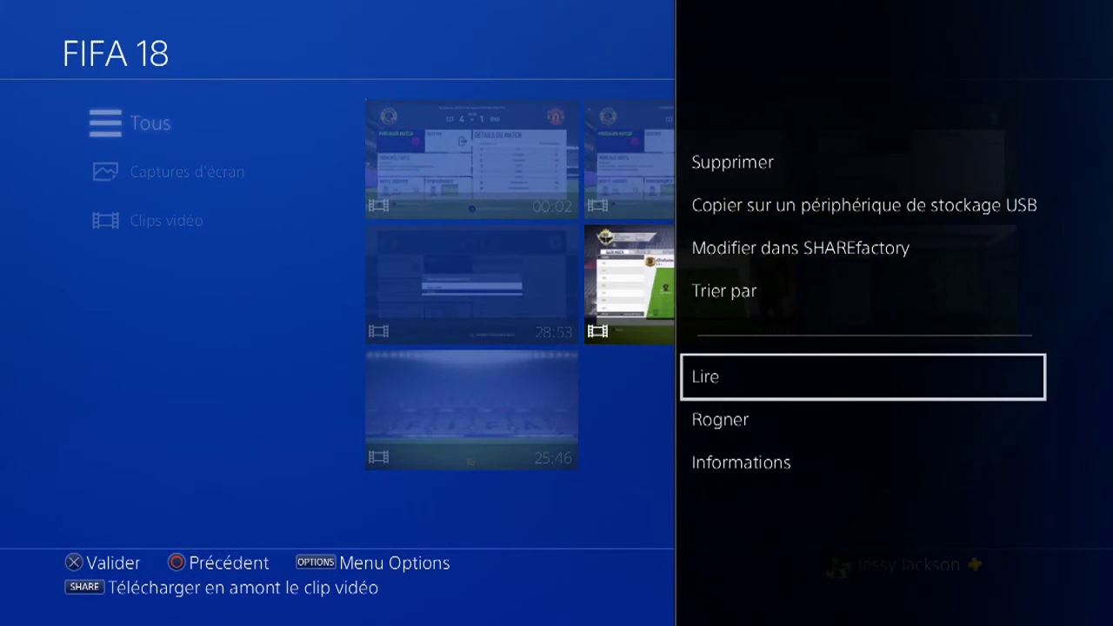
{"action": "key", "text": "Down"}
{"action": "key", "text": "Return"}
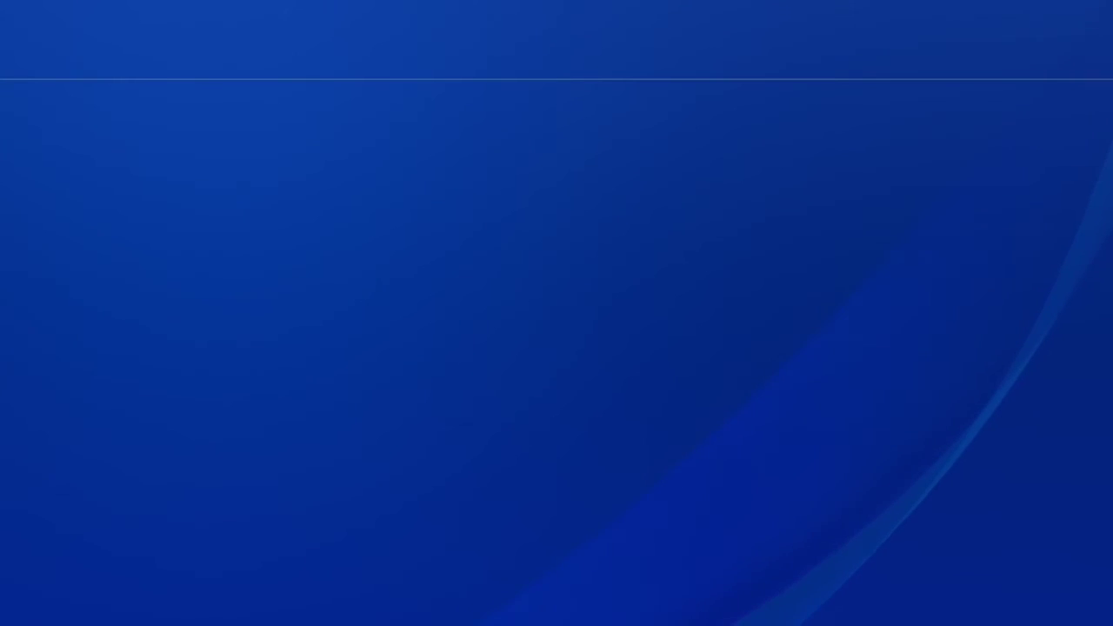
Set the trimming timeline to 1-second intervals.
{"action": "key", "text": "Down"}
{"action": "key", "text": "Return"}
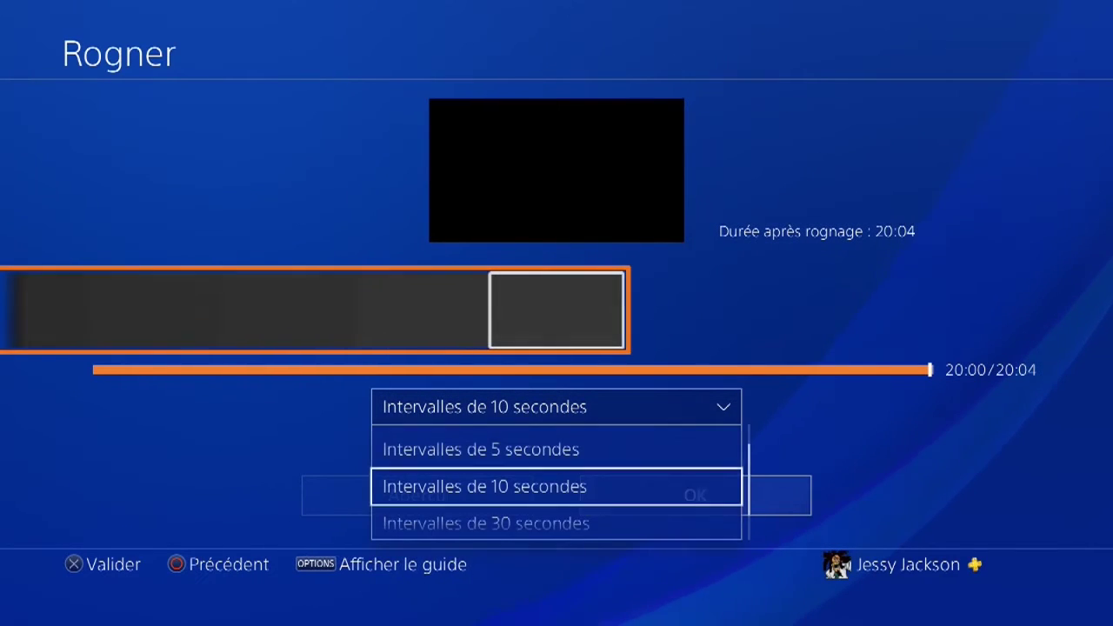
{"action": "key", "text": "Up"}
{"action": "key", "text": "Up"}
{"action": "key", "text": "Return"}
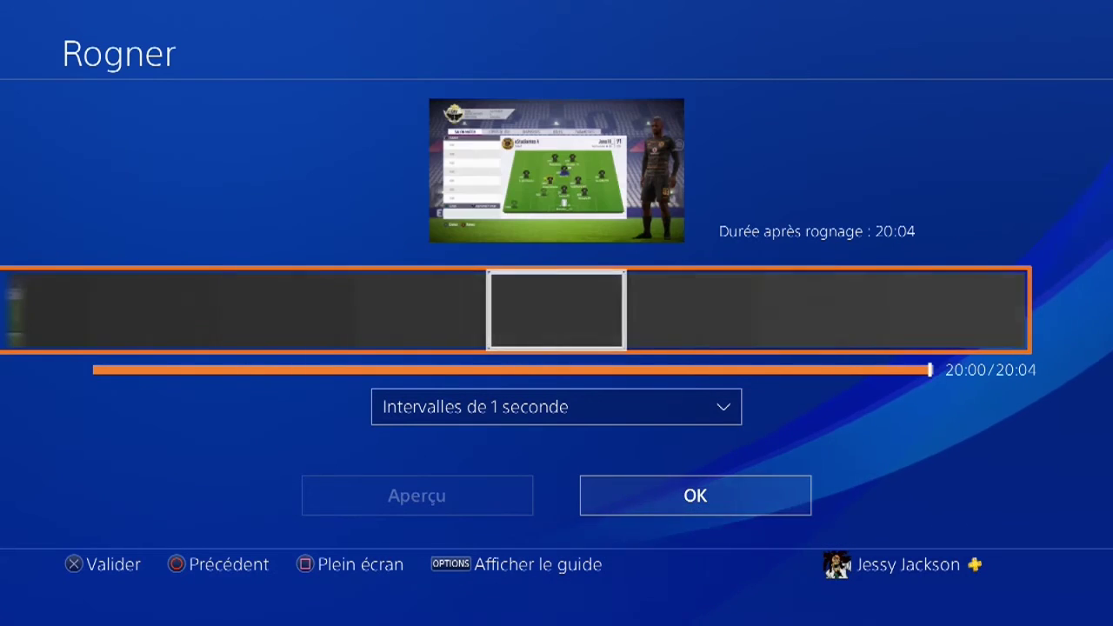
Step back and forth through the final minute of the clip to examine its closing frames.
{"action": "key", "text": "Left"}
{"action": "key", "text": "Right"}
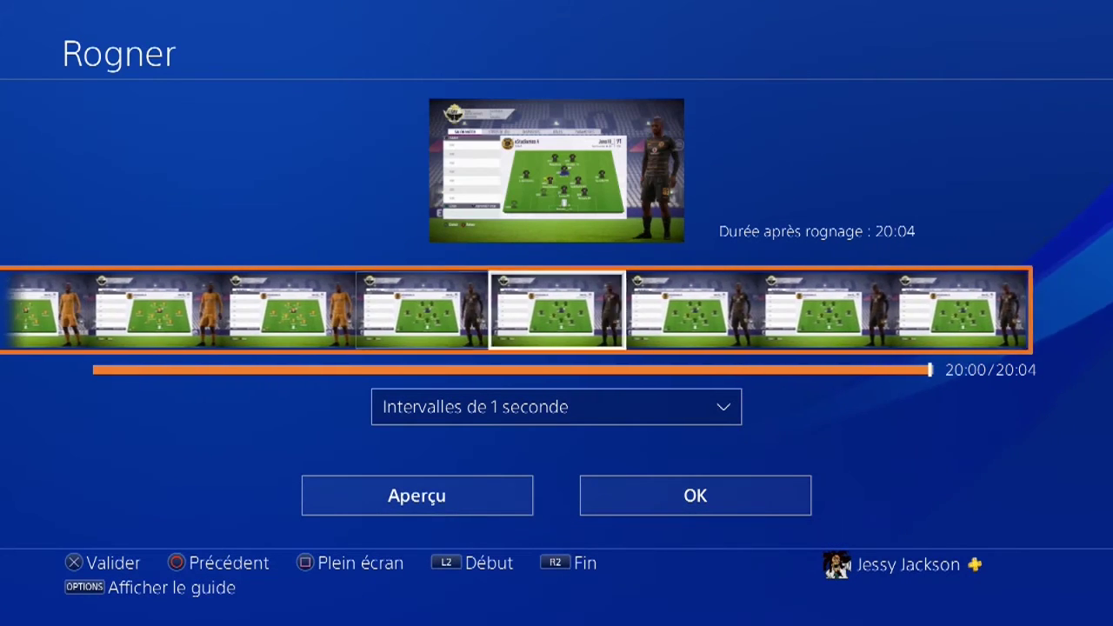
{"action": "key", "text": "Right"}
{"action": "key", "text": "Right"}
{"action": "key", "text": "Left"}
{"action": "key", "text": "Left"}
{"action": "key", "text": "Left"}
{"action": "key", "text": "Left"}
{"action": "key", "text": "Left"}
{"action": "key", "text": "Left"}
{"action": "key", "text": "Left"}
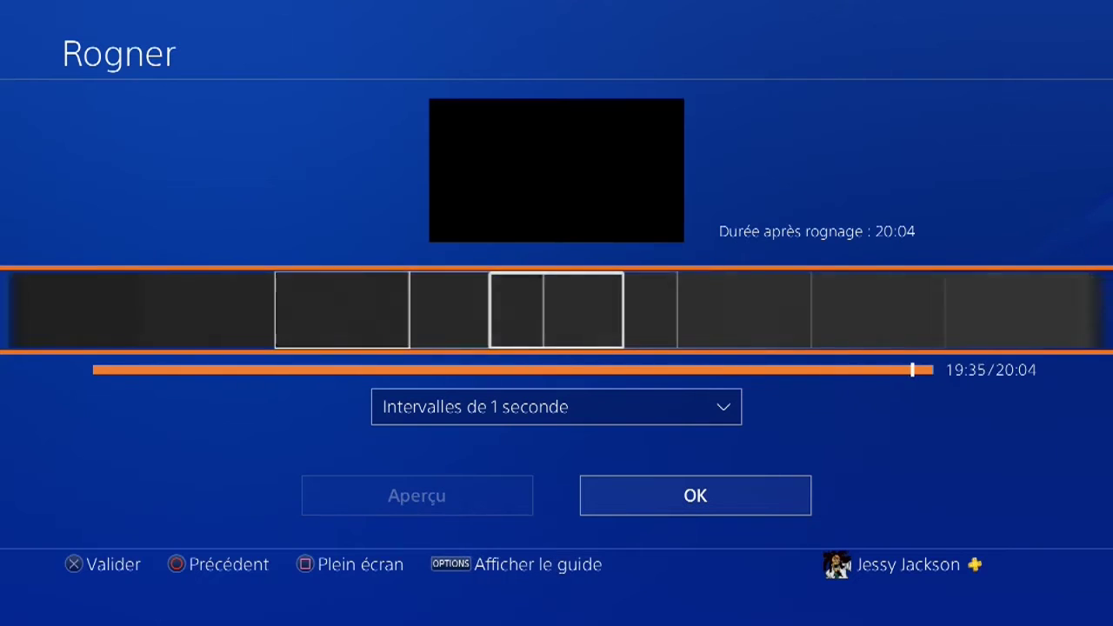
{"action": "key", "text": "Right"}
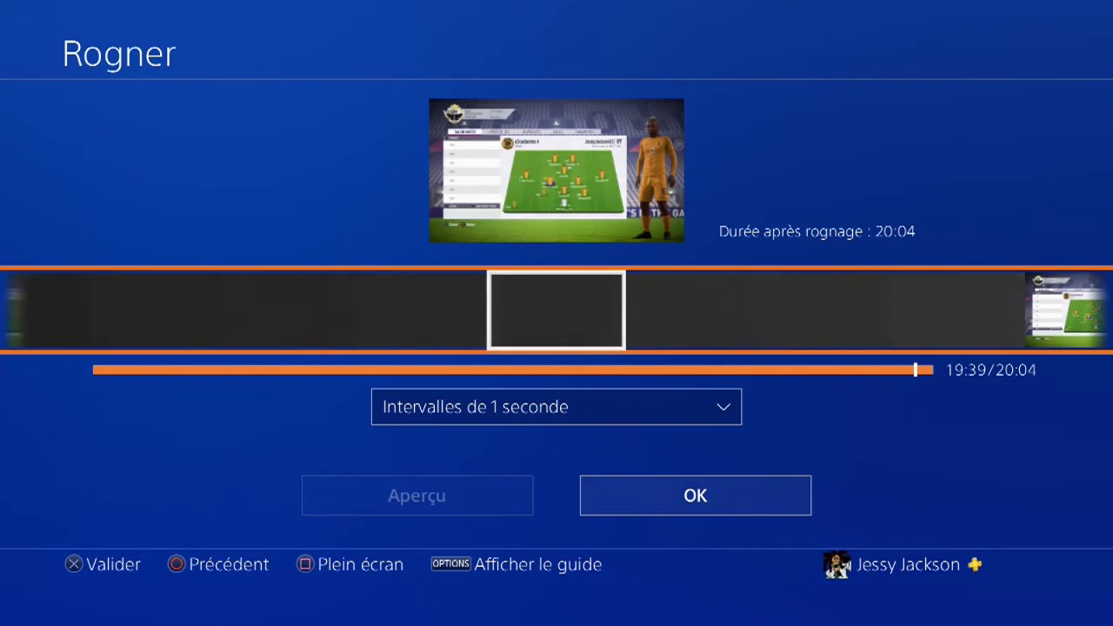
{"action": "key", "text": "Right"}
{"action": "key", "text": "Left"}
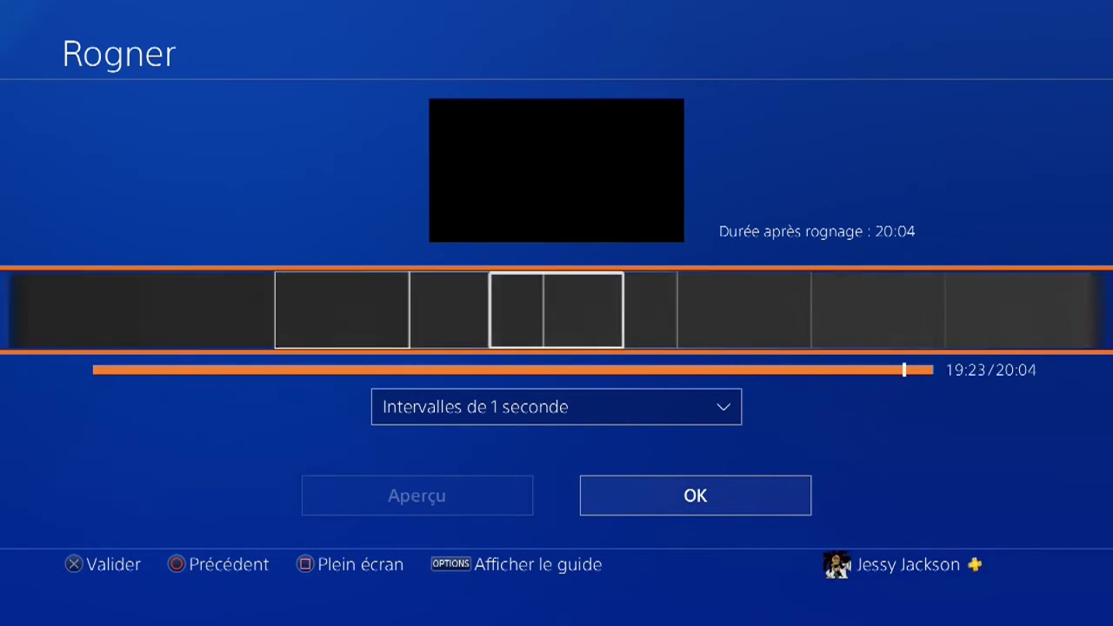
Switch the trimming timeline to 60-second intervals and move back to the clip's beginning at 00:00.
{"action": "key", "text": "Return"}
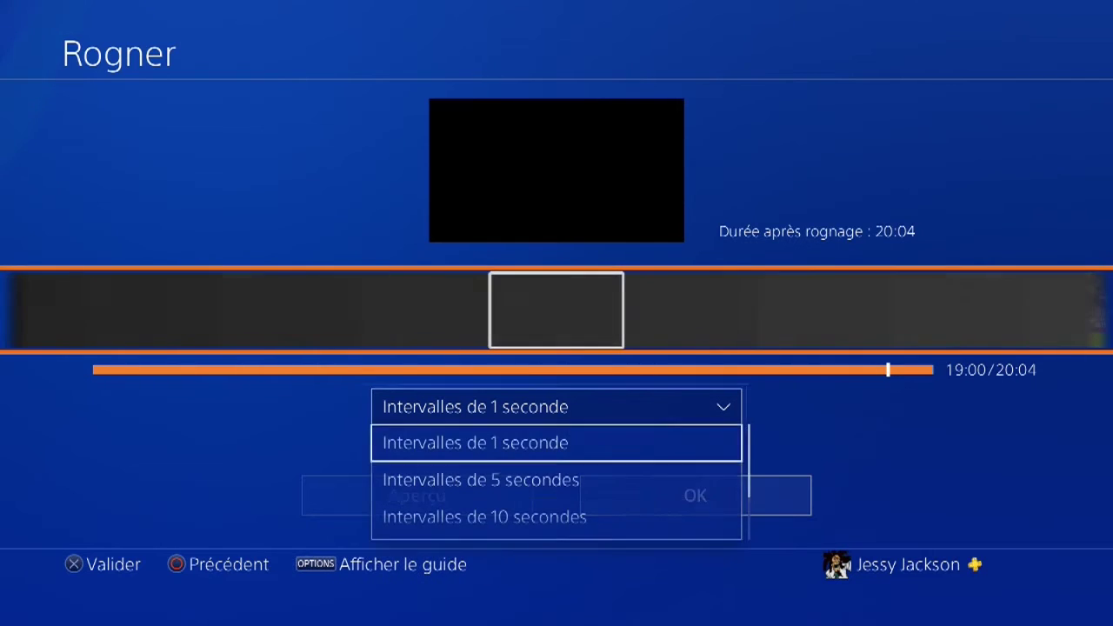
{"action": "key", "text": "Down"}
{"action": "key", "text": "Down"}
{"action": "key", "text": "Down"}
{"action": "key", "text": "Down"}
{"action": "key", "text": "Return"}
{"action": "key", "text": "Left"}
{"action": "key", "text": "Left"}
{"action": "key", "text": "Left"}
{"action": "key", "text": "Left"}
{"action": "key", "text": "Left"}
{"action": "key", "text": "Left"}
{"action": "key", "text": "Left"}
{"action": "key", "text": "Left"}
{"action": "key", "text": "Left"}
{"action": "key", "text": "Left"}
{"action": "key", "text": "Left"}
{"action": "key", "text": "Left"}
{"action": "key", "text": "Left"}
{"action": "key", "text": "Left"}
{"action": "key", "text": "Left"}
{"action": "key", "text": "Left"}
{"action": "key", "text": "Left"}
{"action": "key", "text": "Left"}
{"action": "key", "text": "Left"}
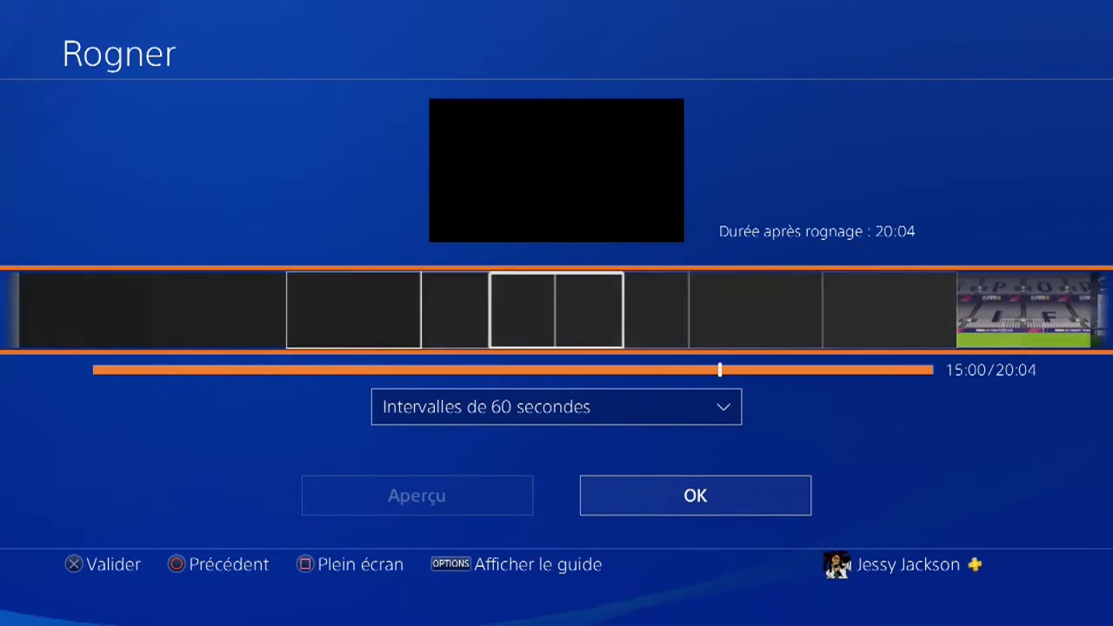
Set the trimming timeline to 5-second intervals.
{"action": "key", "text": "Down"}
{"action": "key", "text": "Return"}
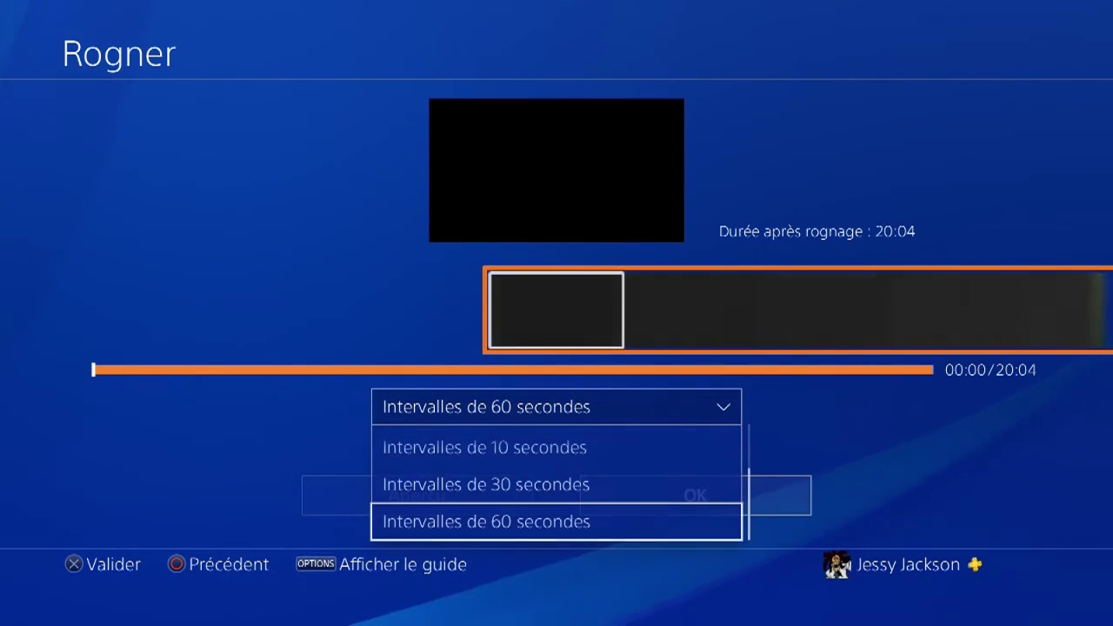
{"action": "key", "text": "Up"}
{"action": "key", "text": "Up"}
{"action": "key", "text": "Up"}
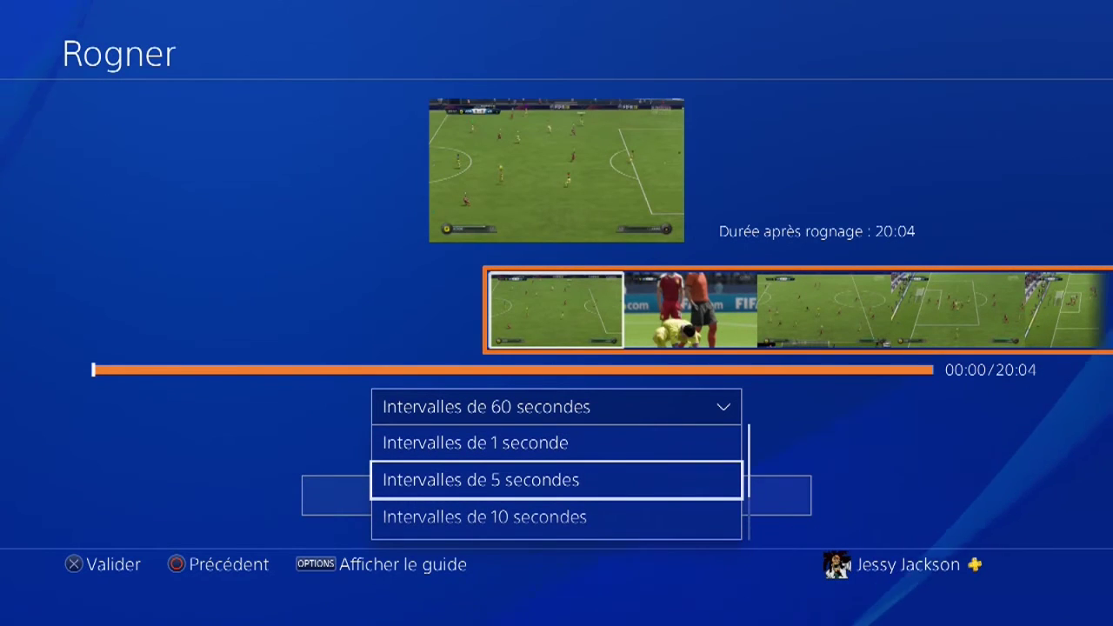
{"action": "key", "text": "Down"}
{"action": "key", "text": "Escape"}
{"action": "key", "text": "Return"}
{"action": "key", "text": "Up"}
{"action": "key", "text": "Up"}
{"action": "key", "text": "Up"}
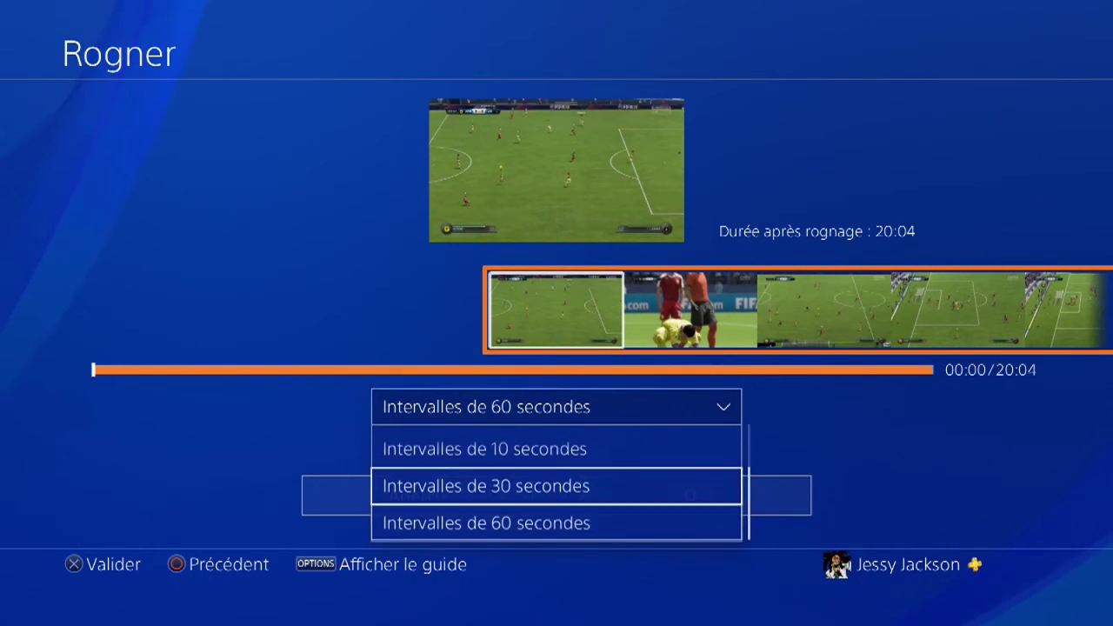
{"action": "key", "text": "Return"}
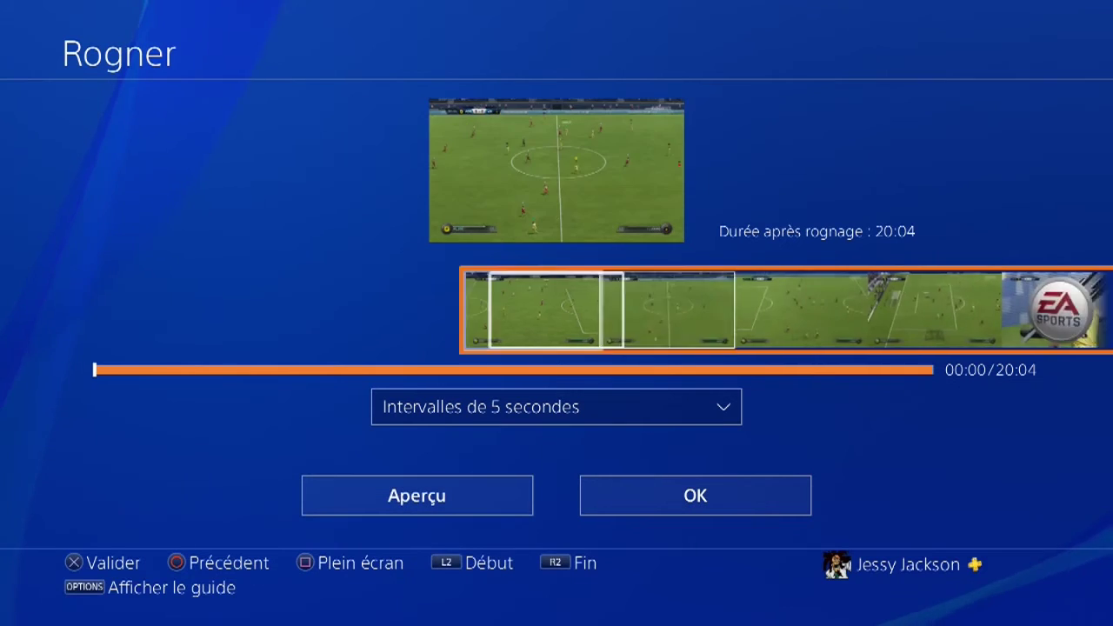
Move the timeline position forward to the match details screen at 08:05, where the first match ends.
{"action": "key", "text": "Right"}
{"action": "key", "text": "Right"}
{"action": "key", "text": "Right"}
{"action": "key", "text": "Right"}
{"action": "key", "text": "Right"}
{"action": "key", "text": "Right"}
{"action": "key", "text": "Right"}
{"action": "key", "text": "Right"}
{"action": "key", "text": "Right"}
{"action": "key", "text": "Right"}
{"action": "key", "text": "Right"}
{"action": "key", "text": "Right"}
{"action": "key", "text": "Right"}
{"action": "key", "text": "Right"}
{"action": "key", "text": "Right"}
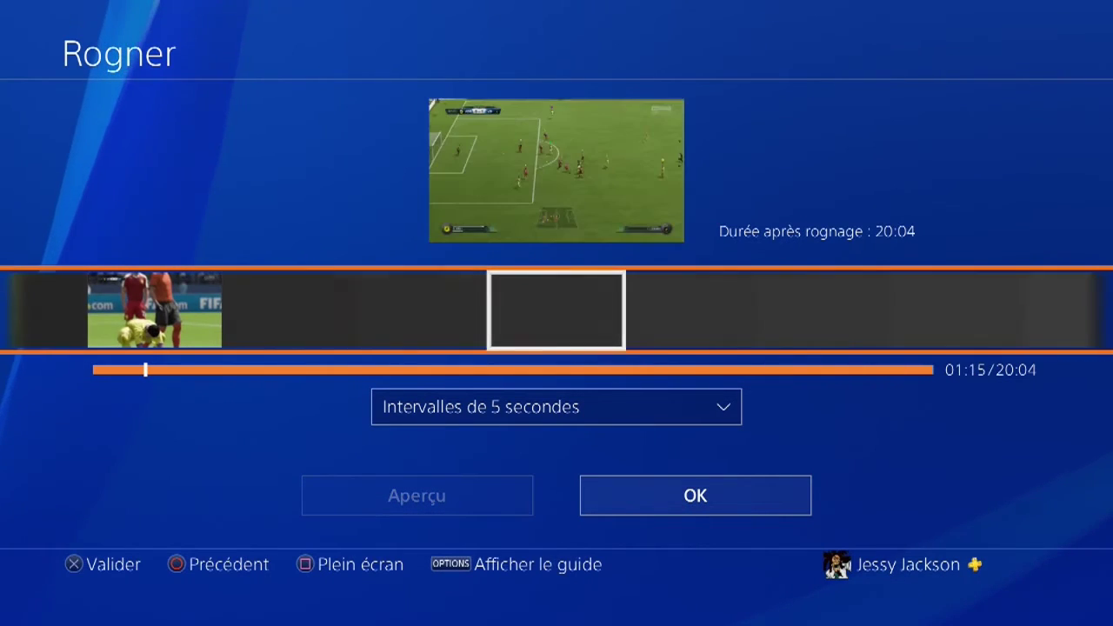
{"action": "key", "text": "Right"}
{"action": "key", "text": "Right"}
{"action": "key", "text": "Right"}
{"action": "key", "text": "Right"}
{"action": "key", "text": "Right"}
{"action": "key", "text": "Right"}
{"action": "key", "text": "Right"}
{"action": "key", "text": "Right"}
{"action": "key", "text": "Right"}
{"action": "key", "text": "Right"}
{"action": "key", "text": "Right"}
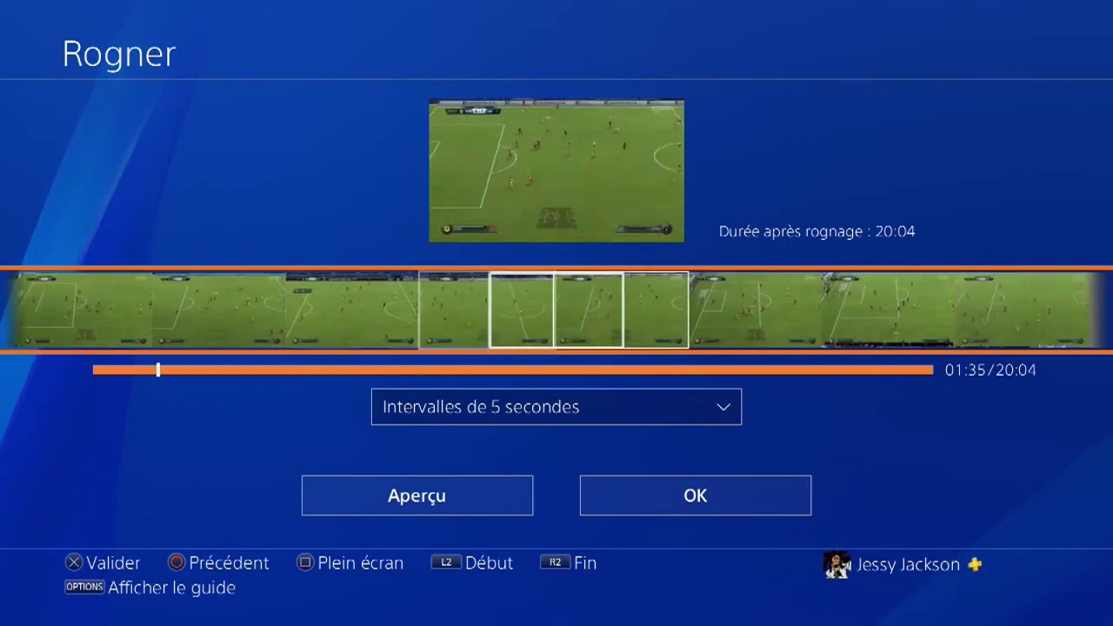
{"action": "key", "text": "Right"}
{"action": "key", "text": "Right"}
{"action": "key", "text": "Right"}
{"action": "key", "text": "Right"}
{"action": "key", "text": "Right"}
{"action": "key", "text": "Right"}
{"action": "key", "text": "Right"}
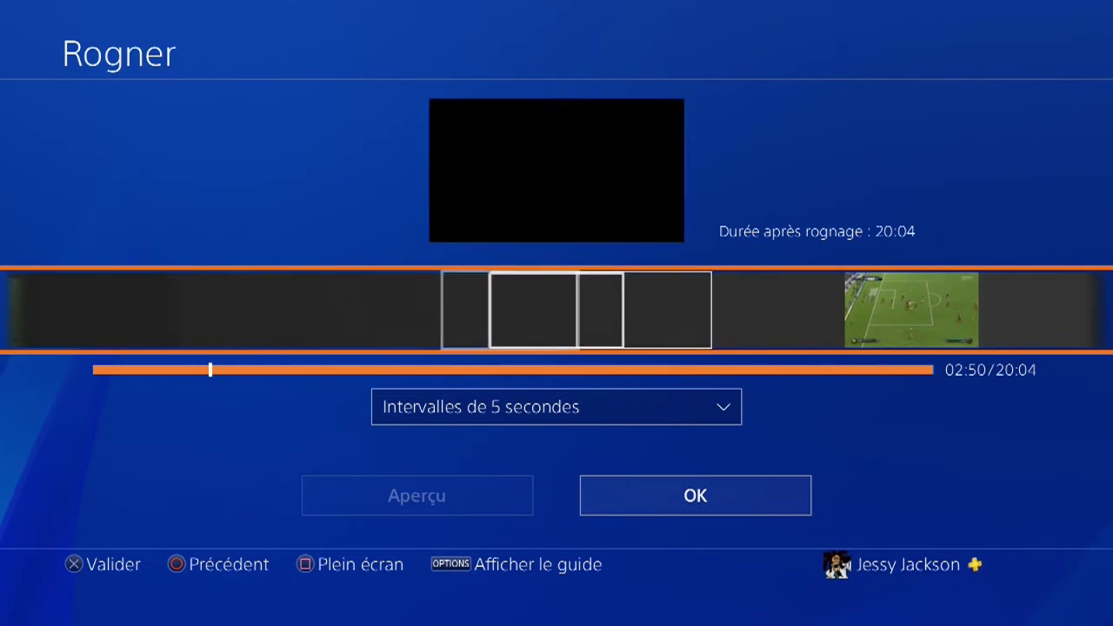
{"action": "key", "text": "Right"}
{"action": "key", "text": "Right"}
{"action": "key", "text": "Right"}
{"action": "key", "text": "Right"}
{"action": "key", "text": "Right"}
{"action": "key", "text": "Right"}
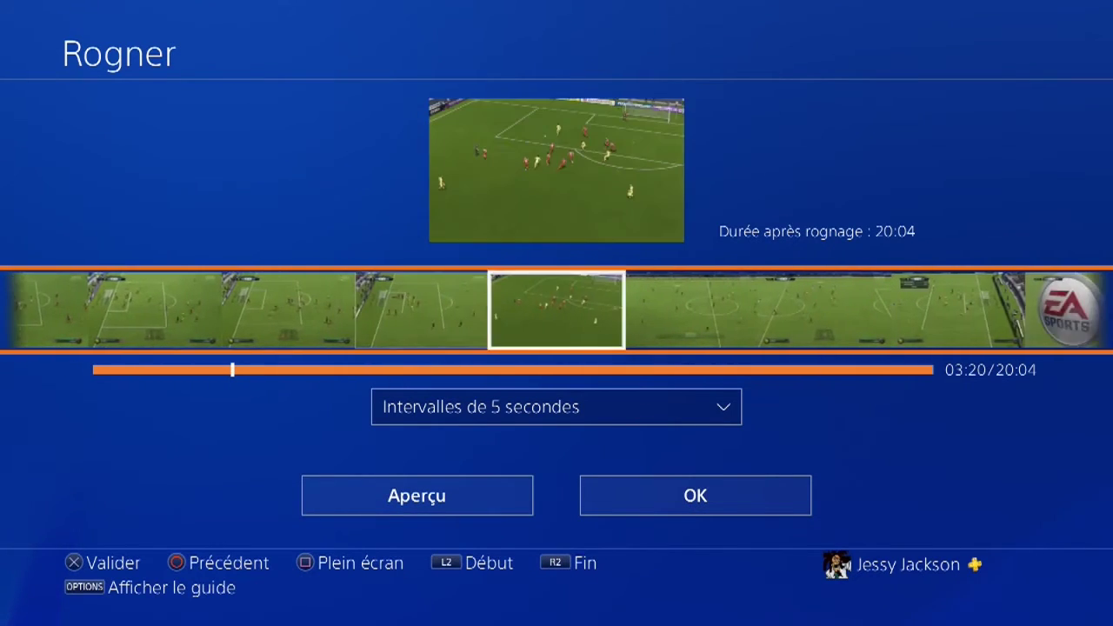
{"action": "key", "text": "Right"}
{"action": "key", "text": "Right"}
{"action": "key", "text": "Right"}
{"action": "key", "text": "Right"}
{"action": "key", "text": "Right"}
{"action": "key", "text": "Right"}
{"action": "key", "text": "Right"}
{"action": "key", "text": "Right"}
{"action": "key", "text": "Right"}
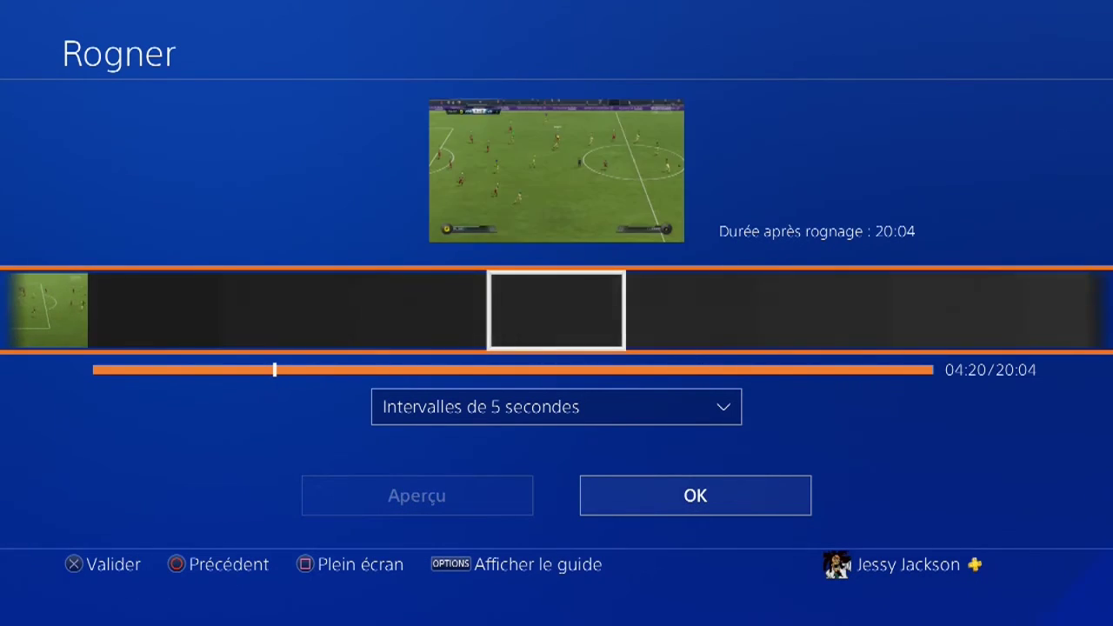
{"action": "key", "text": "Right"}
{"action": "key", "text": "Right"}
{"action": "key", "text": "Right"}
{"action": "key", "text": "Right"}
{"action": "key", "text": "Right"}
{"action": "key", "text": "Right"}
{"action": "key", "text": "Right"}
{"action": "key", "text": "Right"}
{"action": "key", "text": "Right"}
{"action": "key", "text": "Right"}
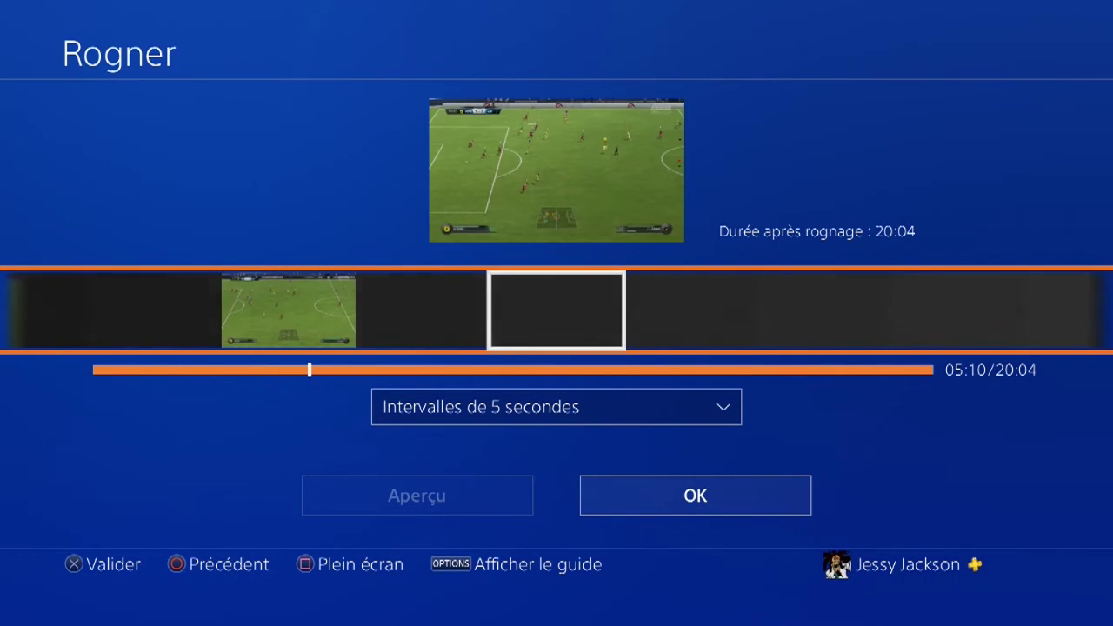
{"action": "key", "text": "Right"}
{"action": "key", "text": "Right"}
{"action": "key", "text": "Right"}
{"action": "key", "text": "Right"}
{"action": "key", "text": "Right"}
{"action": "key", "text": "Right"}
{"action": "key", "text": "Right"}
{"action": "key", "text": "Right"}
{"action": "key", "text": "Right"}
{"action": "key", "text": "Right"}
{"action": "key", "text": "Right"}
{"action": "key", "text": "Right"}
{"action": "key", "text": "Right"}
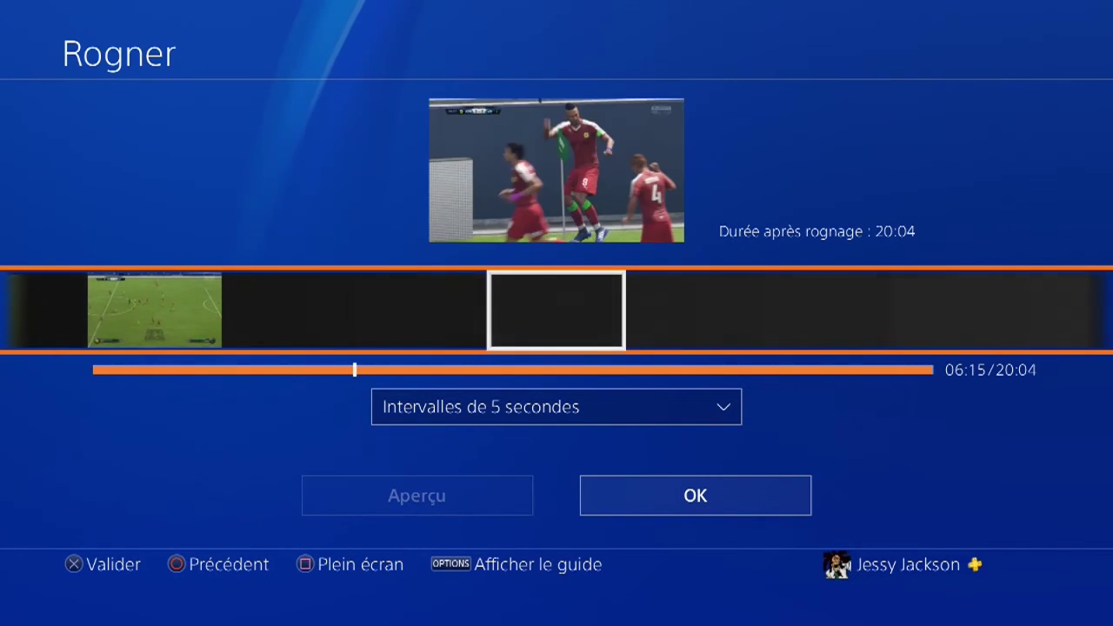
{"action": "key", "text": "Right"}
{"action": "key", "text": "Right"}
{"action": "key", "text": "Right"}
{"action": "key", "text": "Right"}
{"action": "key", "text": "Right"}
{"action": "key", "text": "Right"}
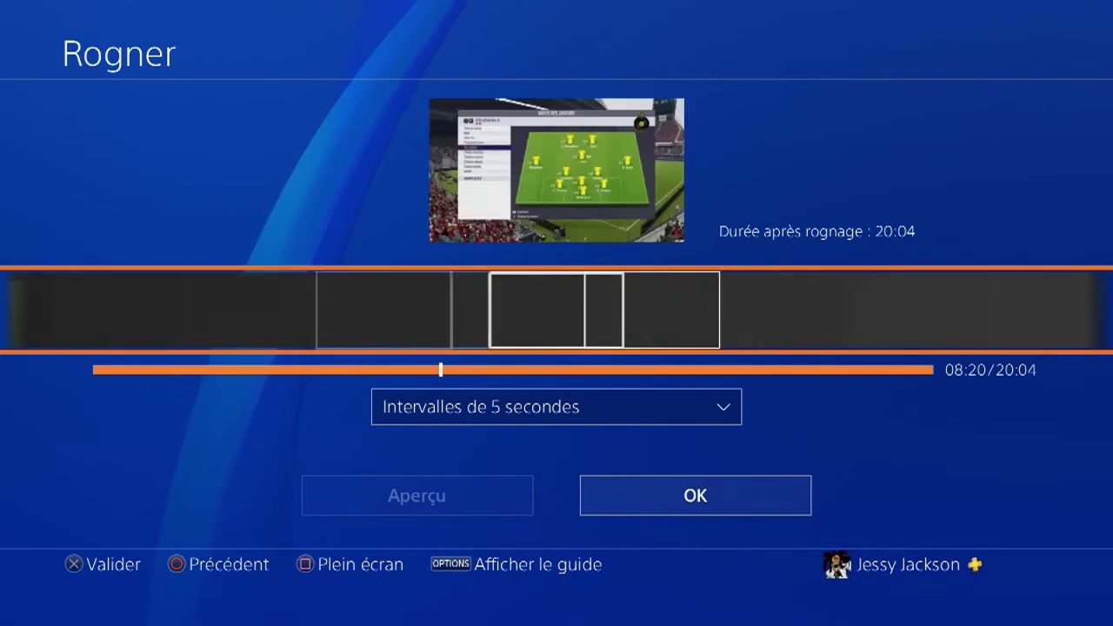
{"action": "key", "text": "Right"}
{"action": "key", "text": "Right"}
{"action": "key", "text": "Left"}
{"action": "key", "text": "Left"}
{"action": "key", "text": "Left"}
{"action": "key", "text": "Left"}
{"action": "key", "text": "Left"}
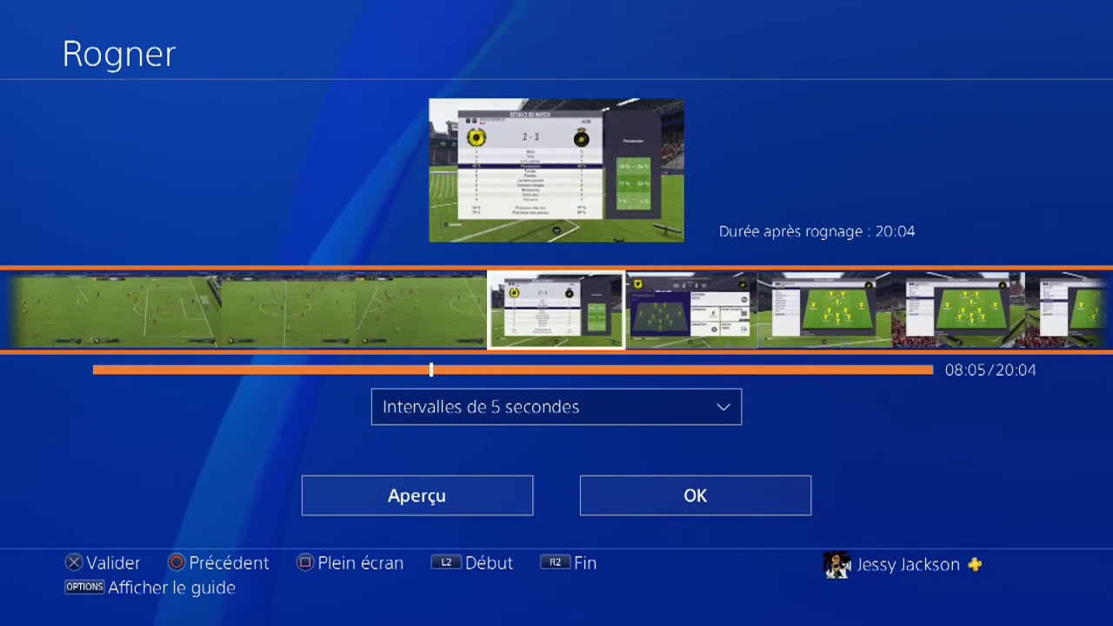
Move the trimming timeline forward from 08:05 to 08:50 to examine the frames between the match details screen and the resumed play.
{"action": "key", "text": "Left"}
{"action": "key", "text": "Right"}
{"action": "key", "text": "Right"}
{"action": "key", "text": "Right"}
{"action": "key", "text": "Right"}
{"action": "key", "text": "Right"}
{"action": "key", "text": "Right"}
{"action": "key", "text": "Right"}
{"action": "key", "text": "Right"}
{"action": "key", "text": "Right"}
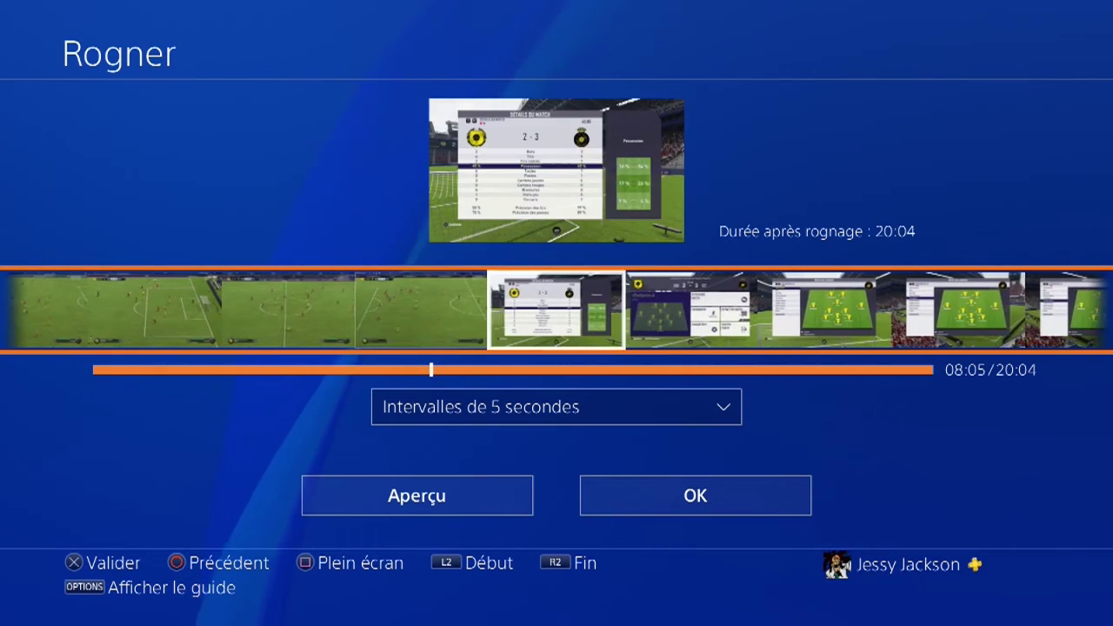
{"action": "key", "text": "Right"}
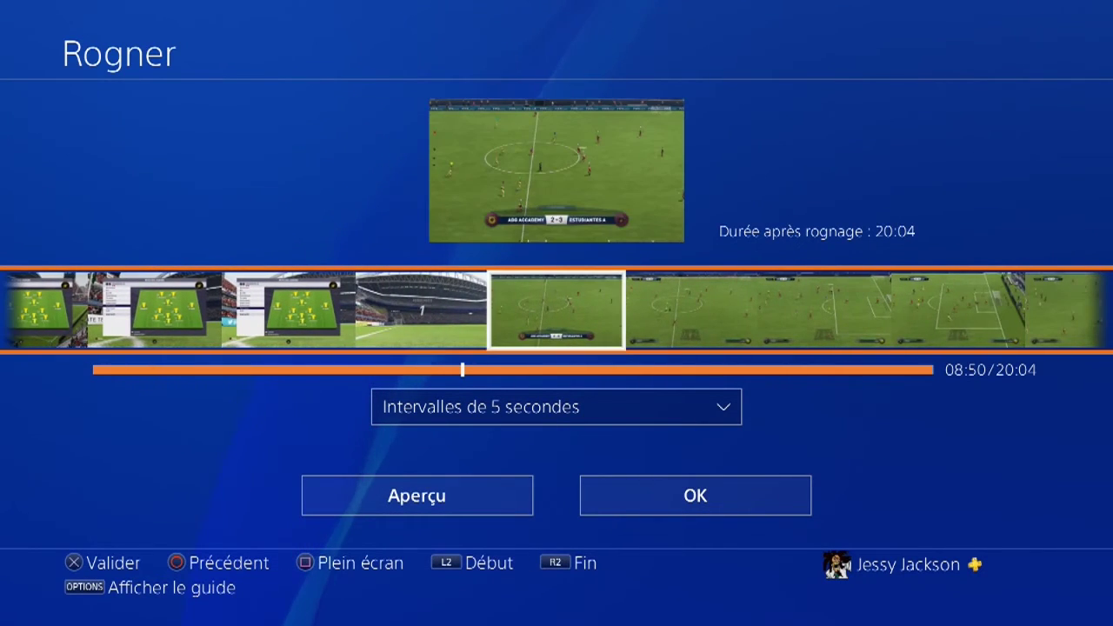
Return the timeline to the match details screen at 08:05 and set that frame as the clip's start point.
{"action": "key", "text": "Left"}
{"action": "key", "text": "Left"}
{"action": "key", "text": "Left"}
{"action": "key", "text": "Left"}
{"action": "key", "text": "Left"}
{"action": "key", "text": "Left"}
{"action": "key", "text": "Left"}
{"action": "key", "text": "Left"}
{"action": "key", "text": "Left"}
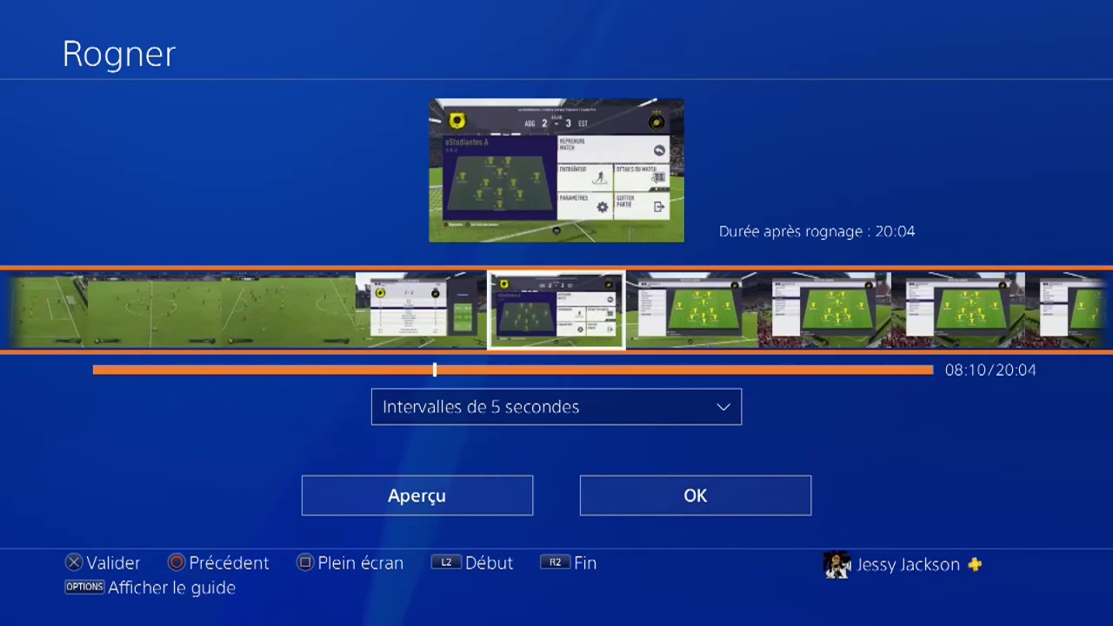
{"action": "key", "text": "Return"}
{"action": "key", "text": "Return"}
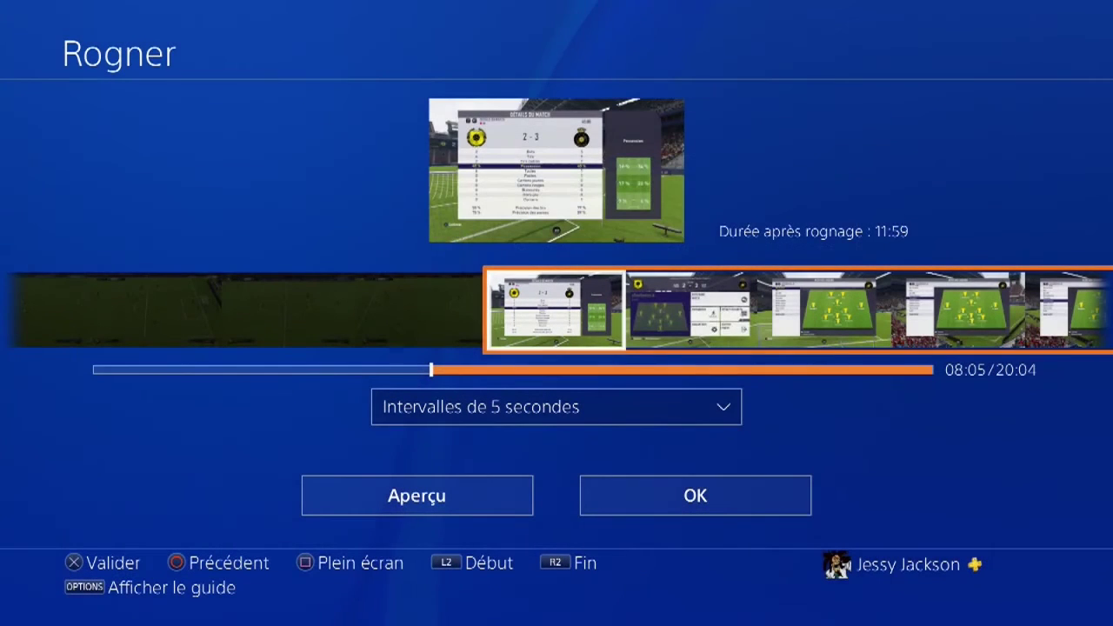
{"action": "key", "text": "Down"}
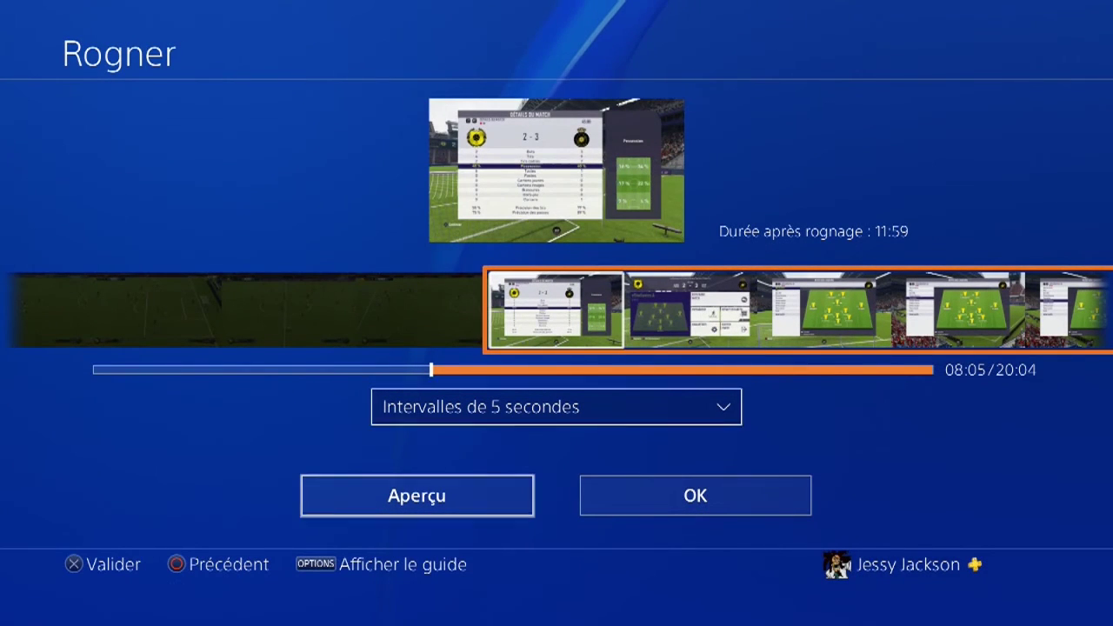
{"action": "key", "text": "Up"}
{"action": "key", "text": "Up"}
Advance the timeline to the player ratings frame at 08:40 and set it as the clip's end point.
{"action": "key", "text": "Right"}
{"action": "key", "text": "Right"}
{"action": "key", "text": "Right"}
{"action": "key", "text": "Right"}
{"action": "key", "text": "Right"}
{"action": "key", "text": "Right"}
{"action": "key", "text": "Right"}
{"action": "key", "text": "Right"}
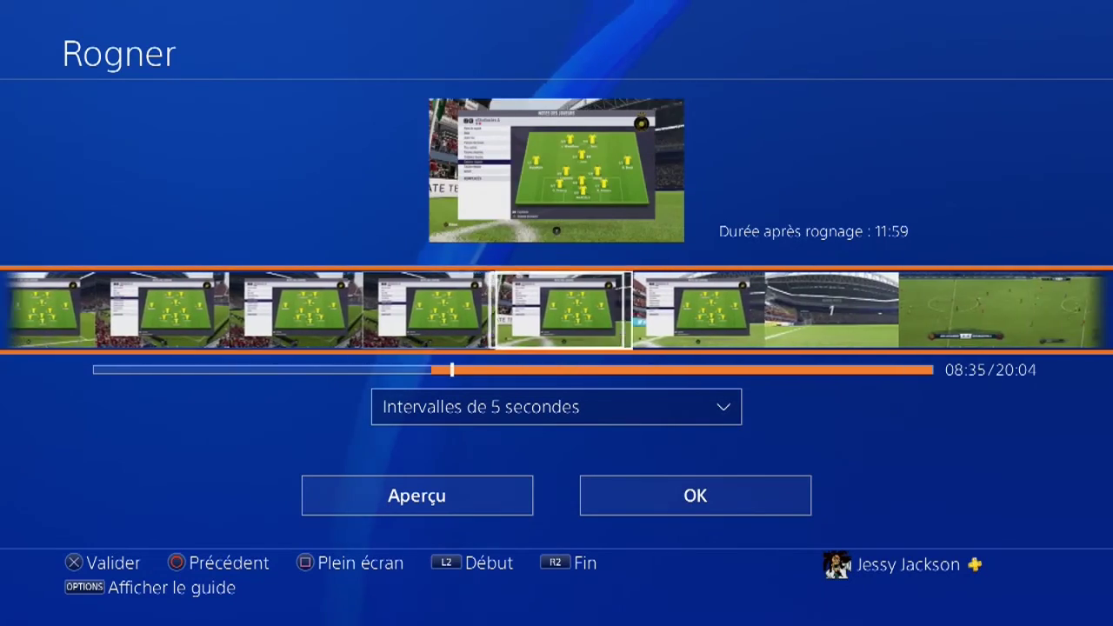
{"action": "key", "text": "Left"}
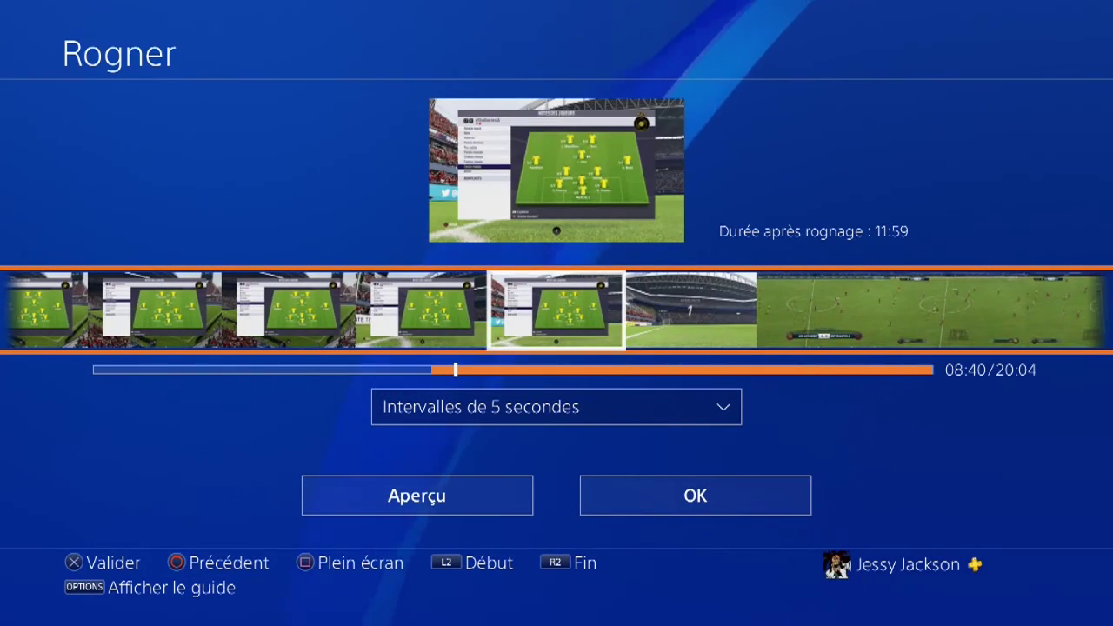
{"action": "key", "text": "Down"}
{"action": "key", "text": "Up"}
{"action": "key", "text": "Return"}
{"action": "key", "text": "Down"}
{"action": "key", "text": "Return"}
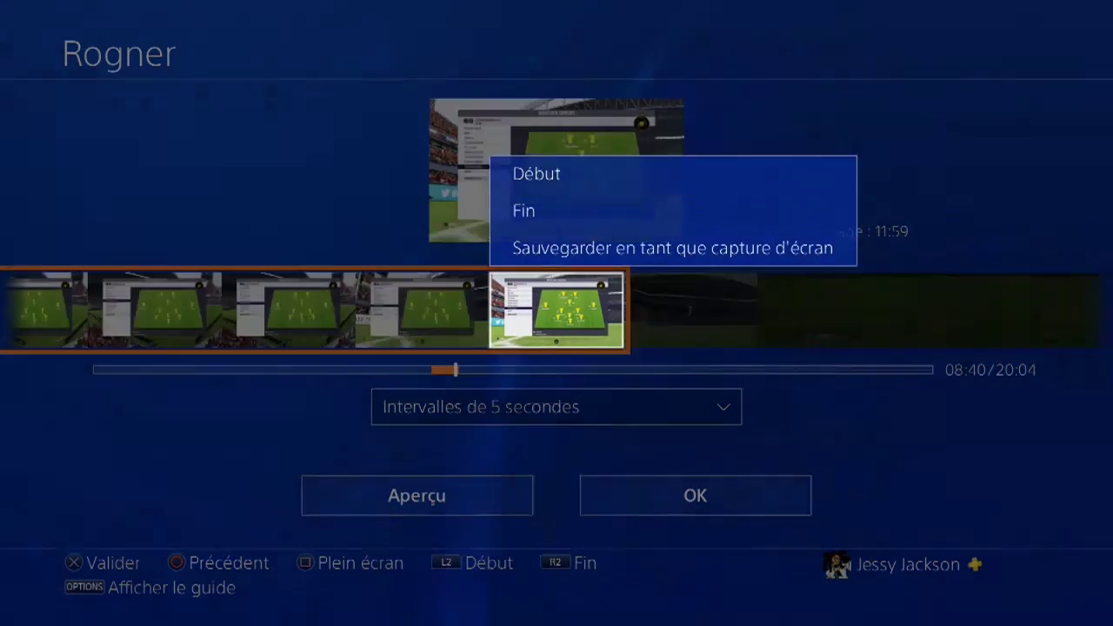
Return the timeline to the start point at 08:05, play a preview of the trimmed section, and stop it.
{"action": "key", "text": "Left"}
{"action": "key", "text": "Left"}
{"action": "key", "text": "Left"}
{"action": "key", "text": "Left"}
{"action": "key", "text": "Left"}
{"action": "key", "text": "Left"}
{"action": "key", "text": "Left"}
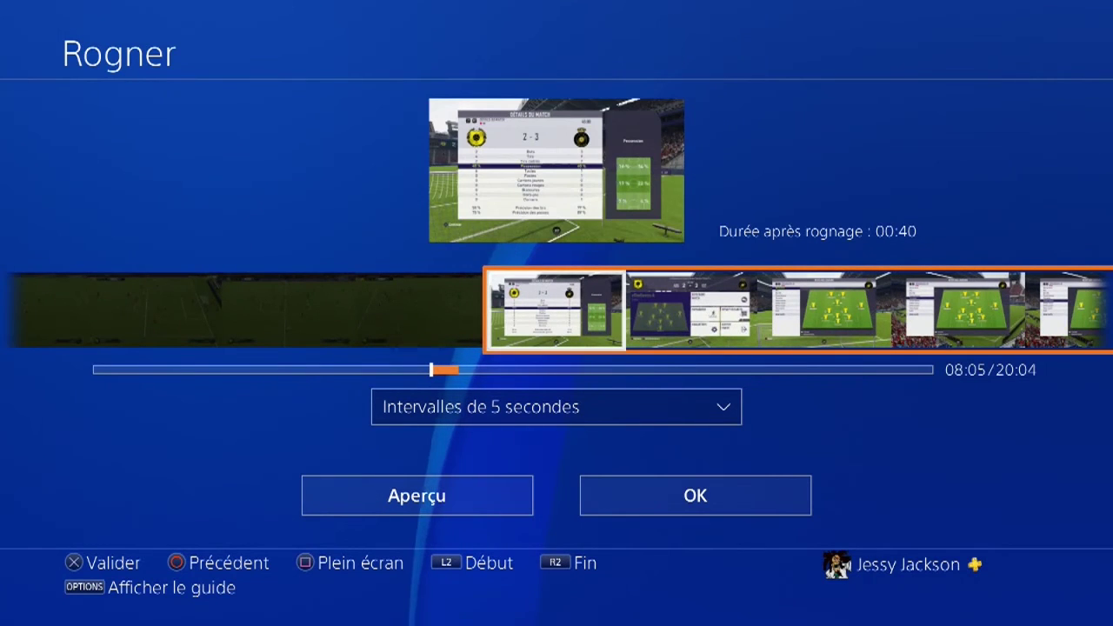
{"action": "key", "text": "Down"}
{"action": "key", "text": "Down"}
{"action": "key", "text": "Return"}
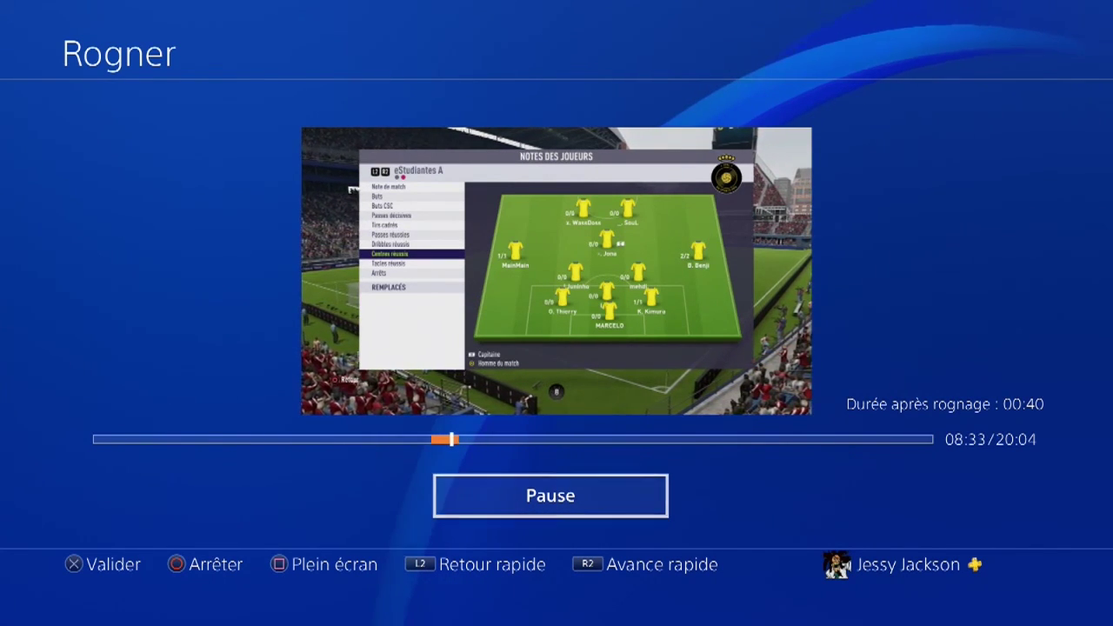
{"action": "key", "text": "Escape"}
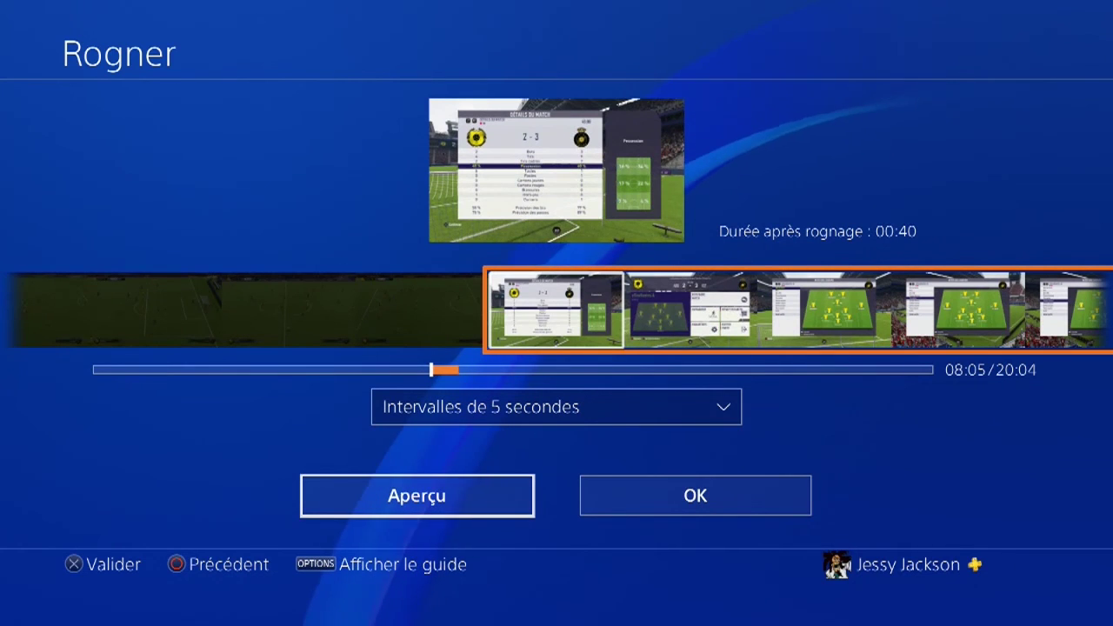
Confirm the trim and save the result as a new video clip.
{"action": "key", "text": "Right"}
{"action": "key", "text": "Return"}
{"action": "key", "text": "Up"}
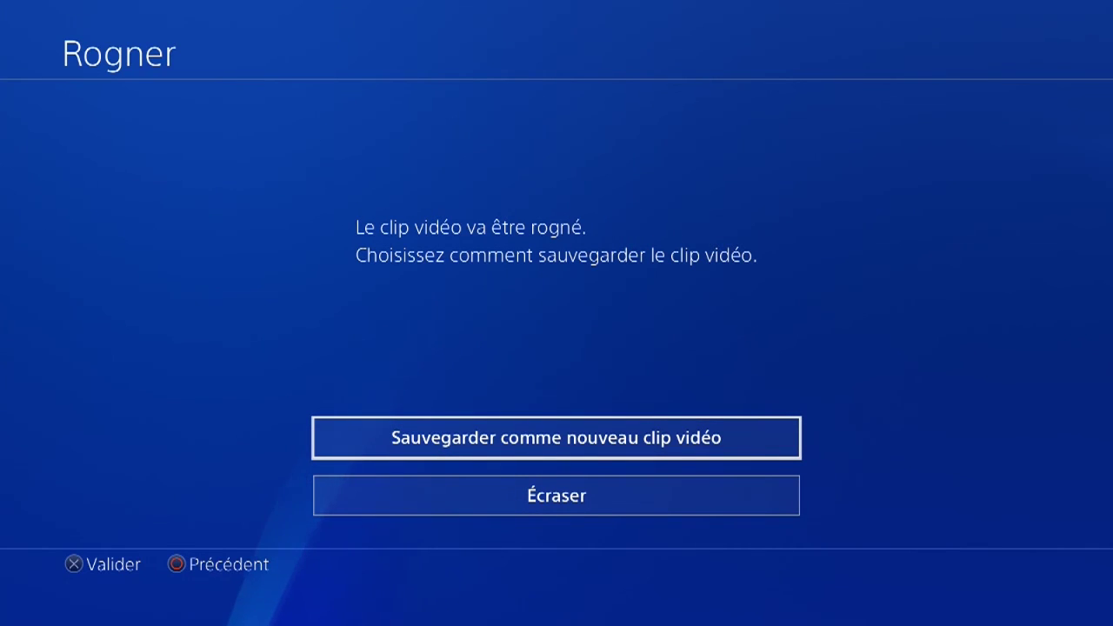
{"action": "key", "text": "Return"}
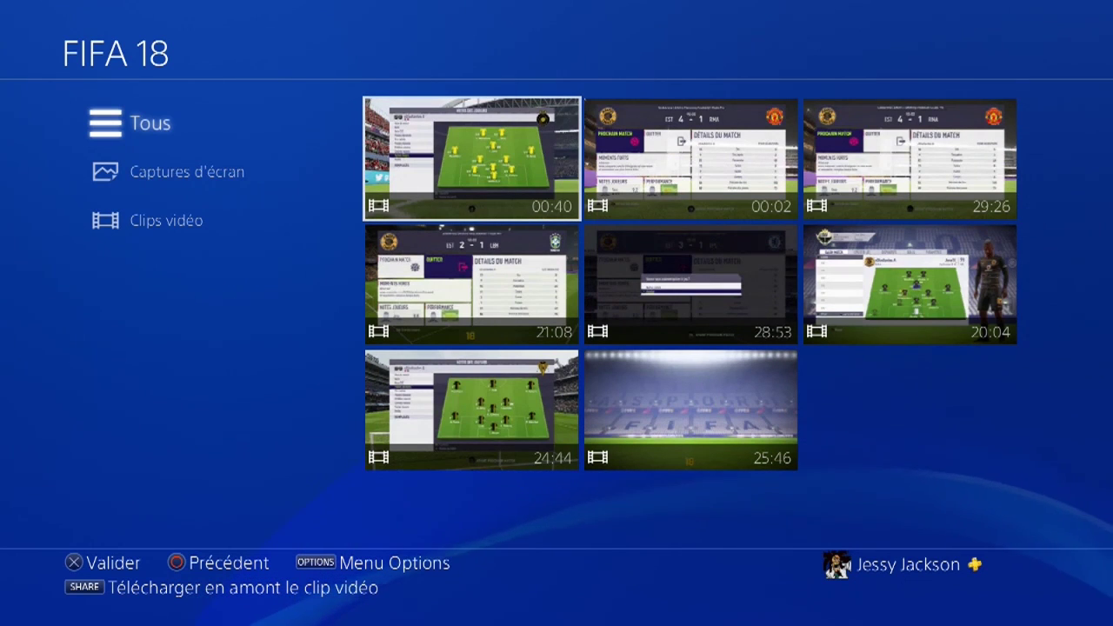
Open the sharing destinations for the trimmed 00:40 clip in the FIFA 18 gallery and highlight YouTube.
{"action": "key", "text": "Return"}
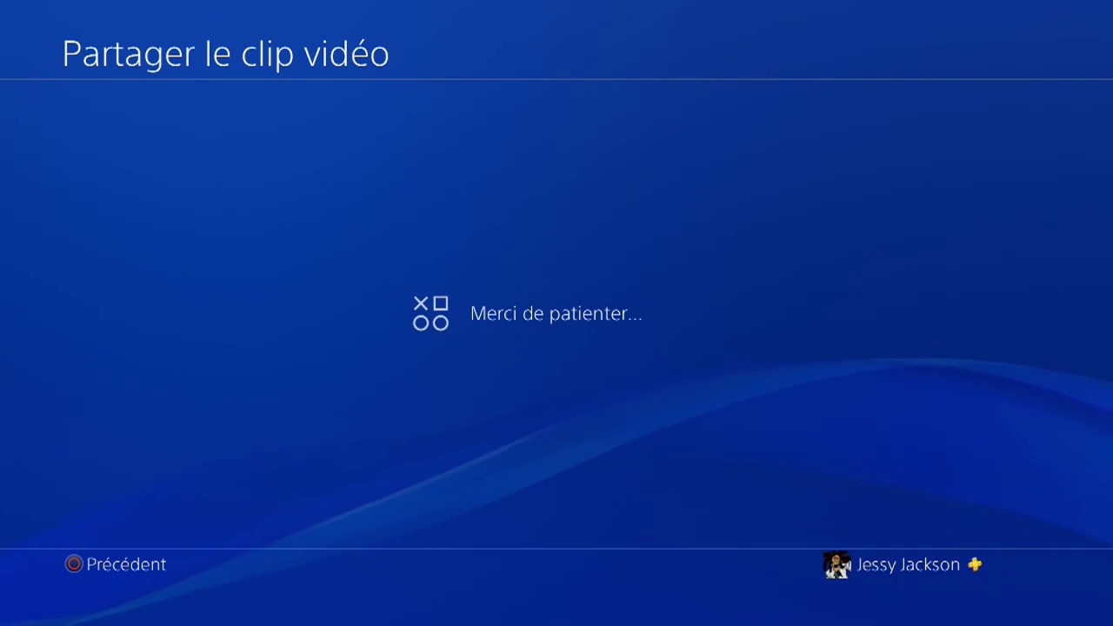
{"action": "key", "text": "Escape"}
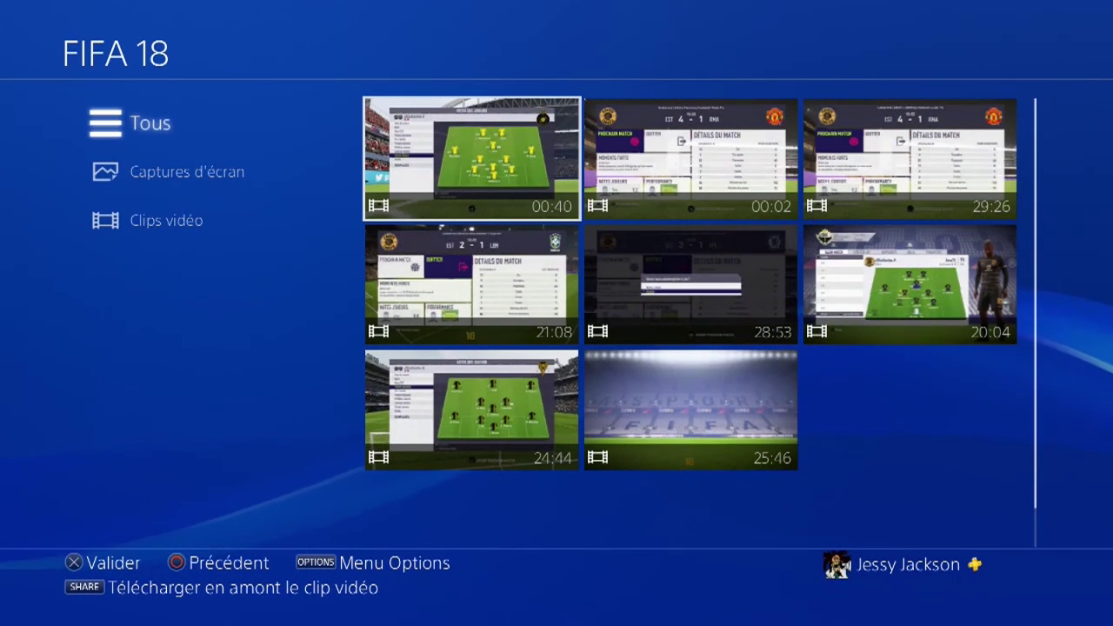
{"action": "key", "text": "Return"}
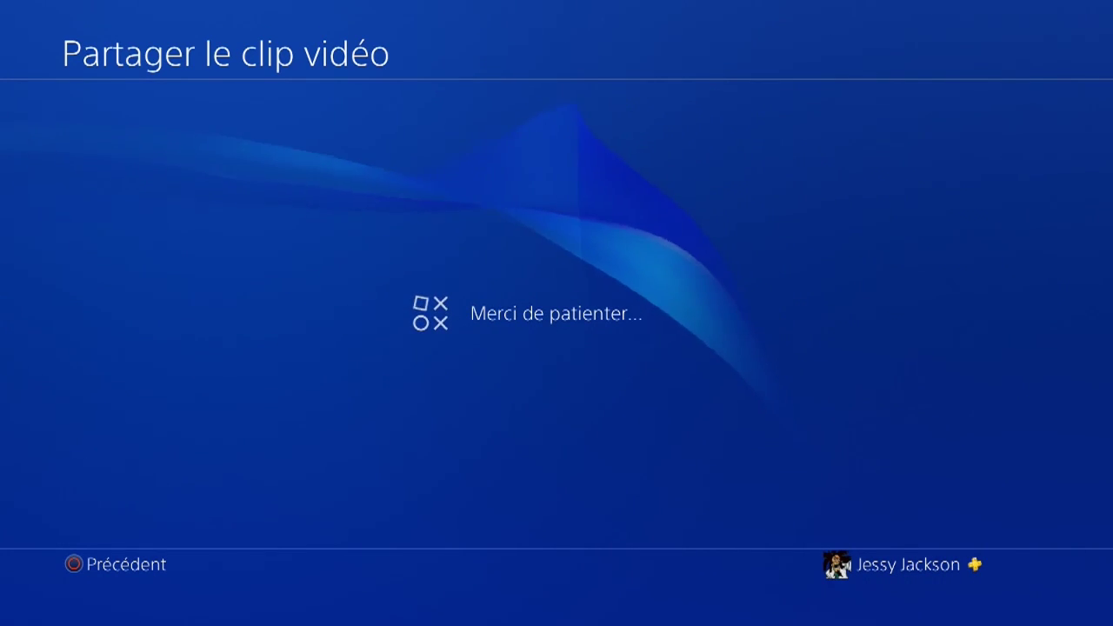
{"action": "key", "text": "Down"}
{"action": "key", "text": "Up"}
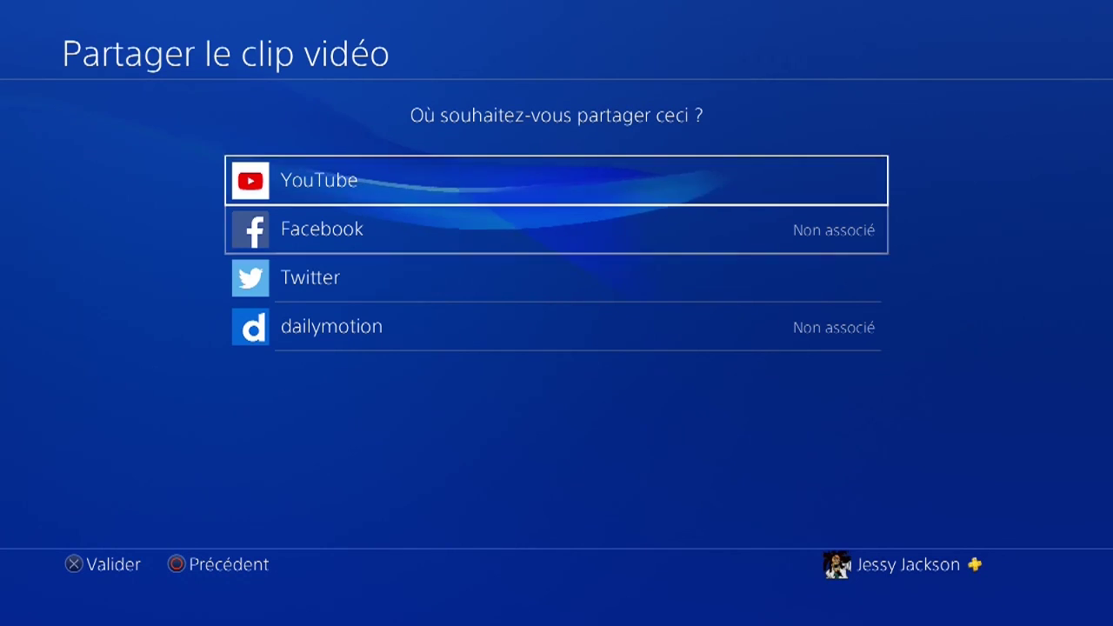